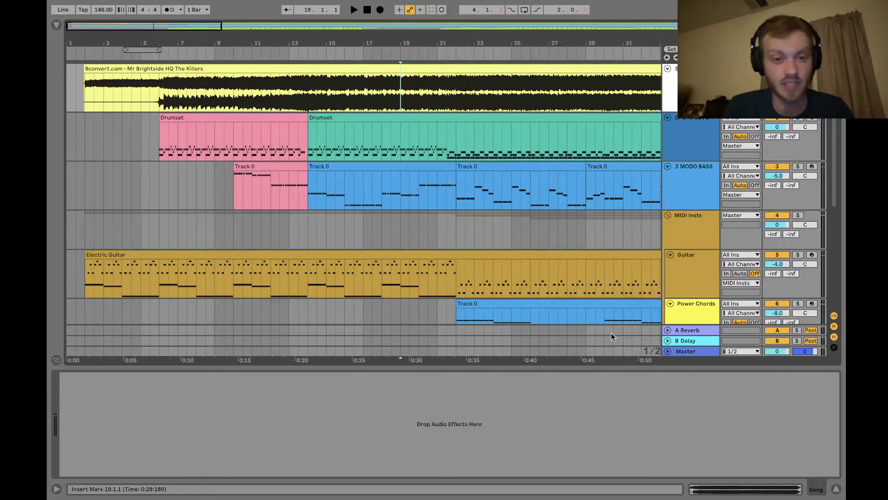
Put the insert marker at 19.3.1 in the MODO BASS clip and show the Drumset track's devices.
click(487, 190)
click(409, 198)
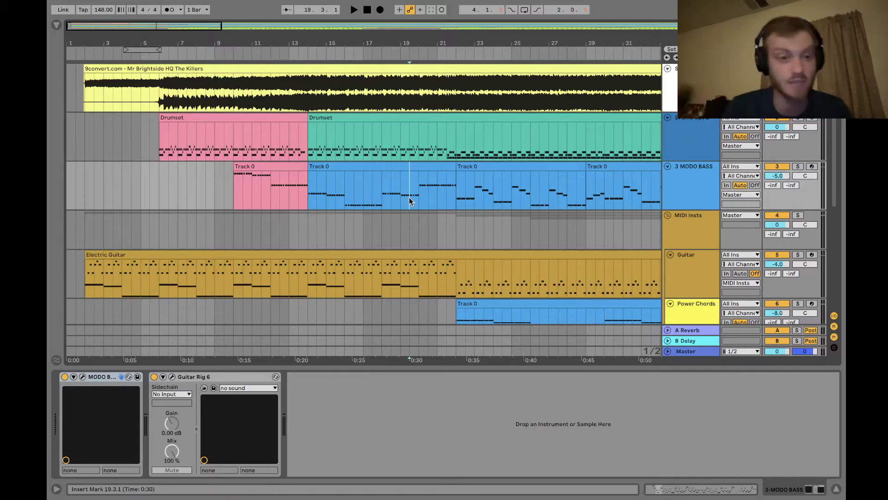
click(76, 132)
Set the playback start to 3.3.1 on the drum track.
scroll(84, 138, up, 5)
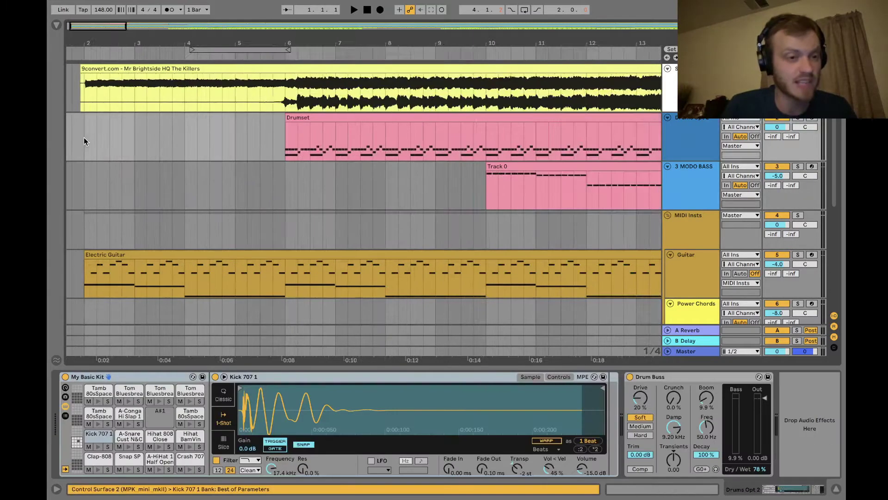
scroll(84, 137, down, 3)
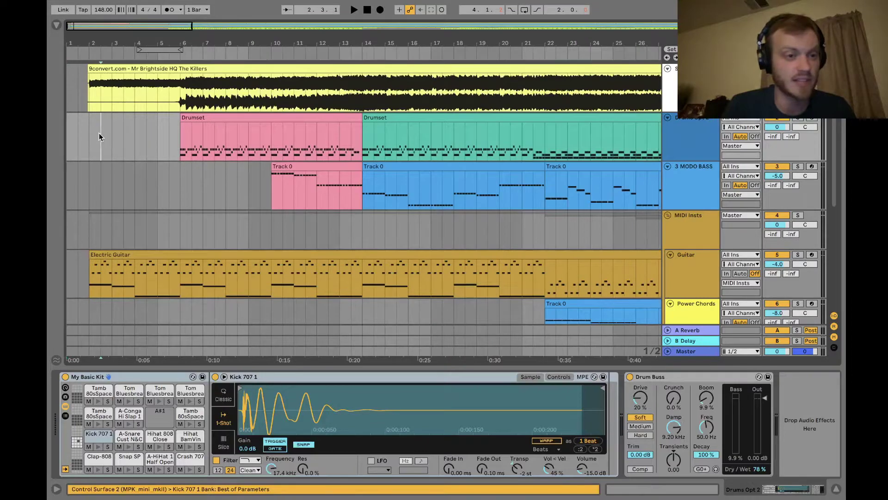
click(125, 133)
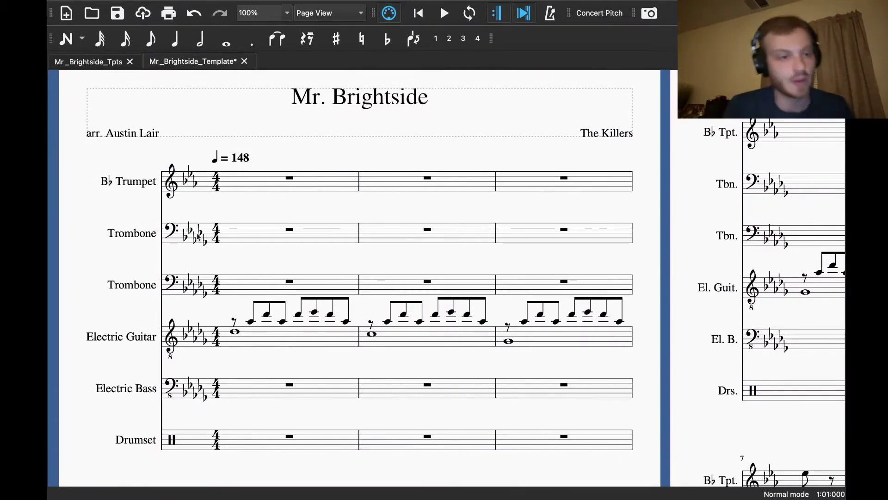
Select measure 1 of the Electric Guitar, Electric Bass and Drumset parts in the score.
scroll(200, 239, down, 1)
scroll(200, 239, up, 1)
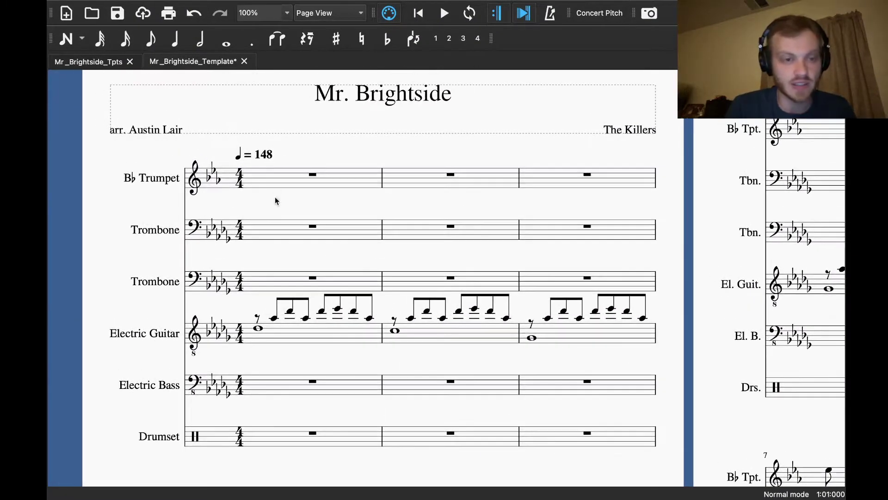
click(280, 338)
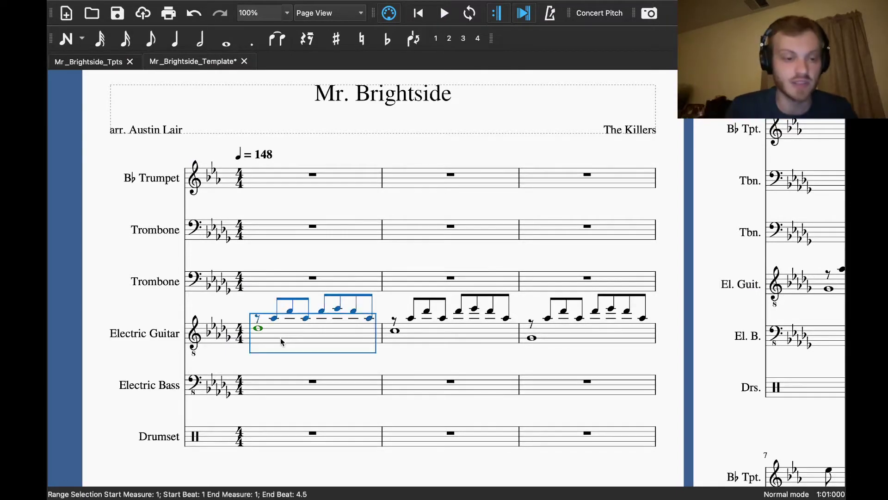
click(278, 388)
click(280, 435)
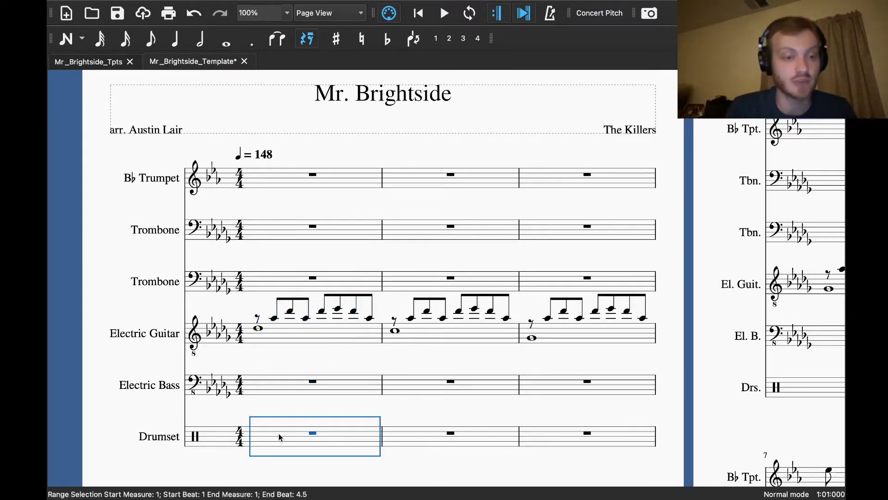
Compare measure 1 of the Bb Trumpet and both Trombone parts, then return to Ableton Live.
click(286, 178)
click(286, 224)
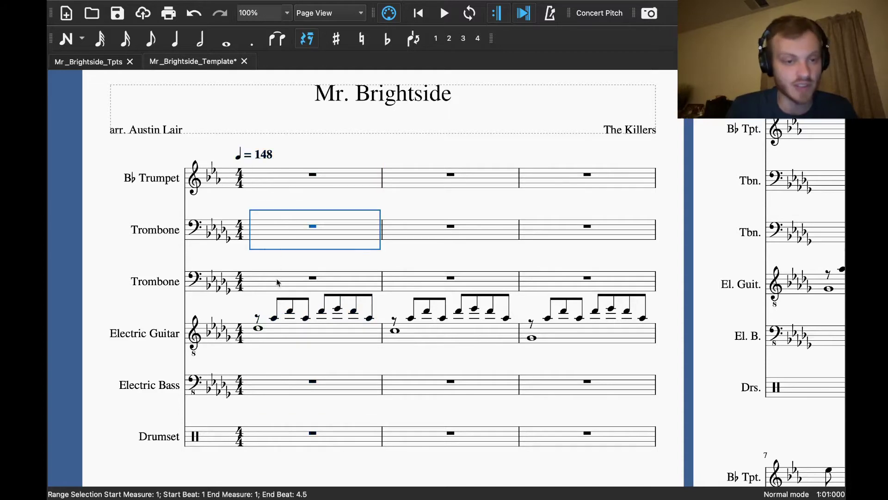
click(276, 281)
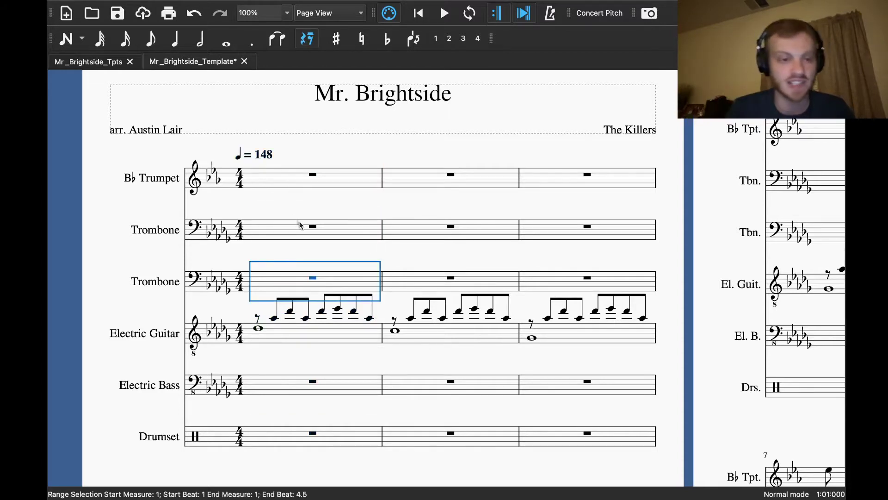
click(287, 186)
click(287, 228)
click(274, 277)
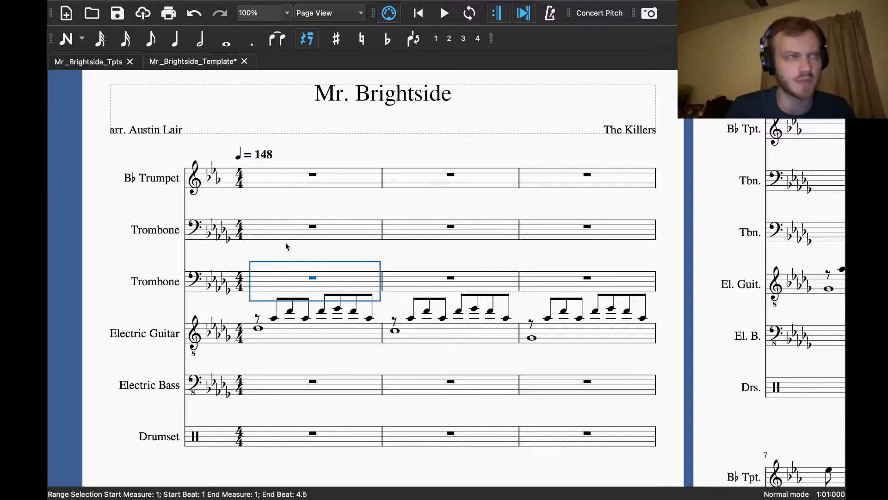
key(super+Tab)
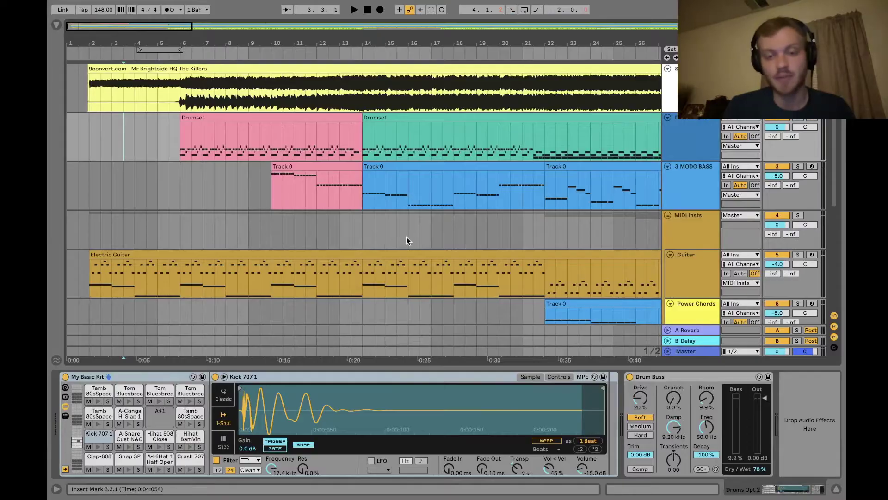
Glance at the MuseScore score and move Ableton's playback start to 9.3.1 in the Drumset clip.
key(super+Tab)
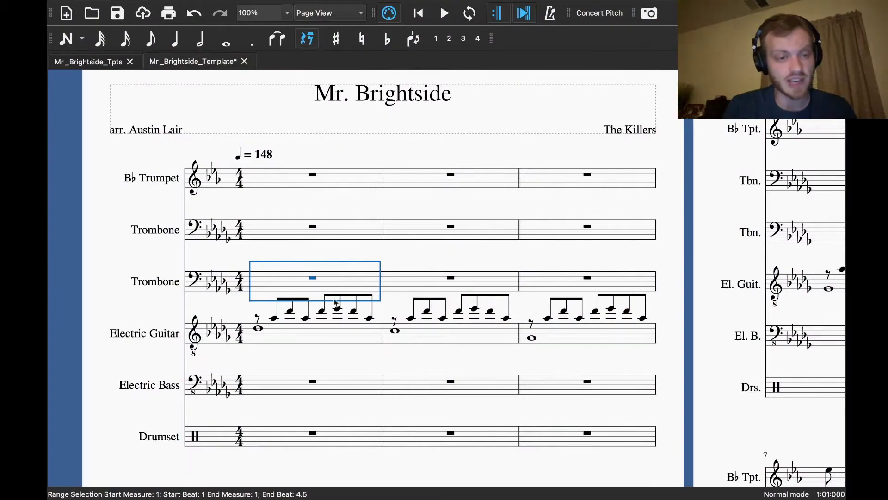
key(super+Tab)
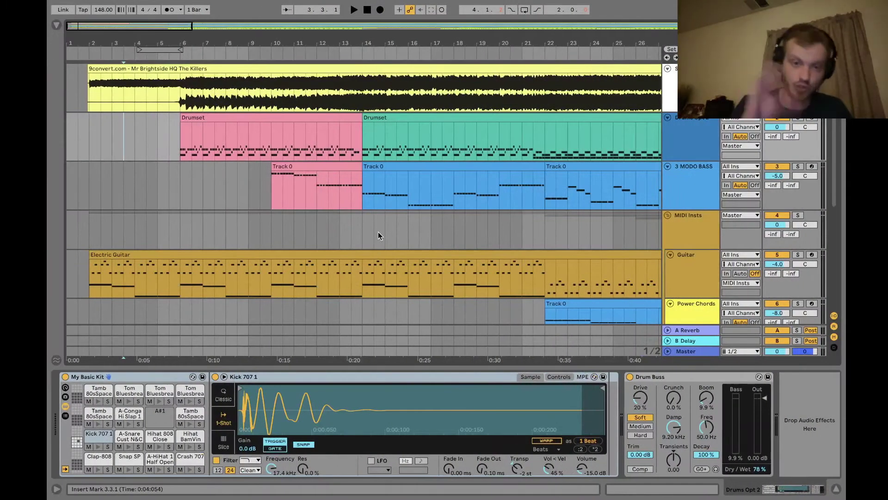
click(260, 144)
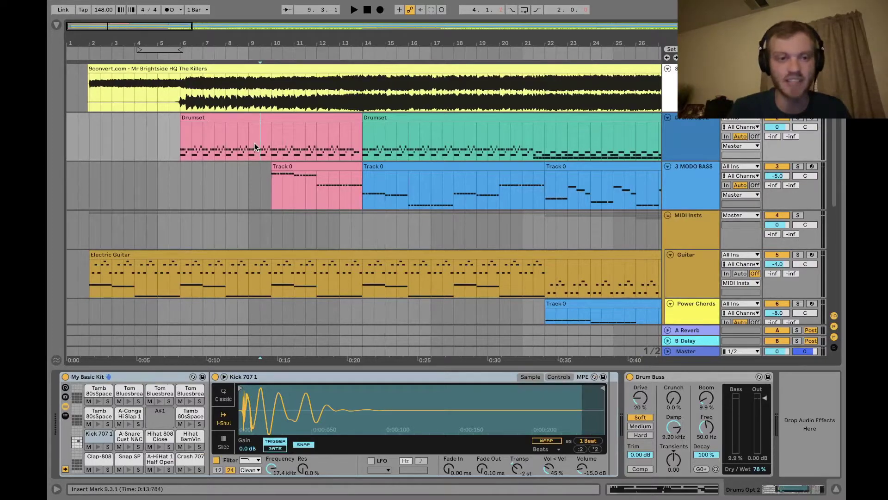
key(super+Tab)
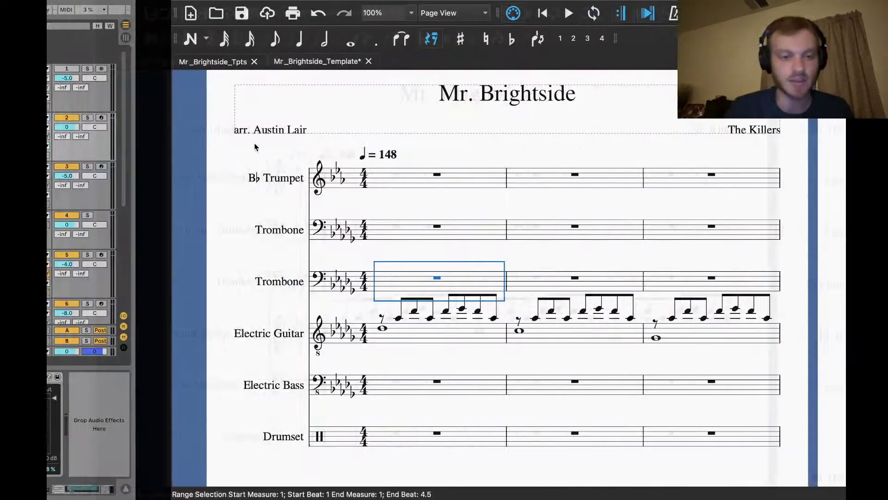
key(super+Tab)
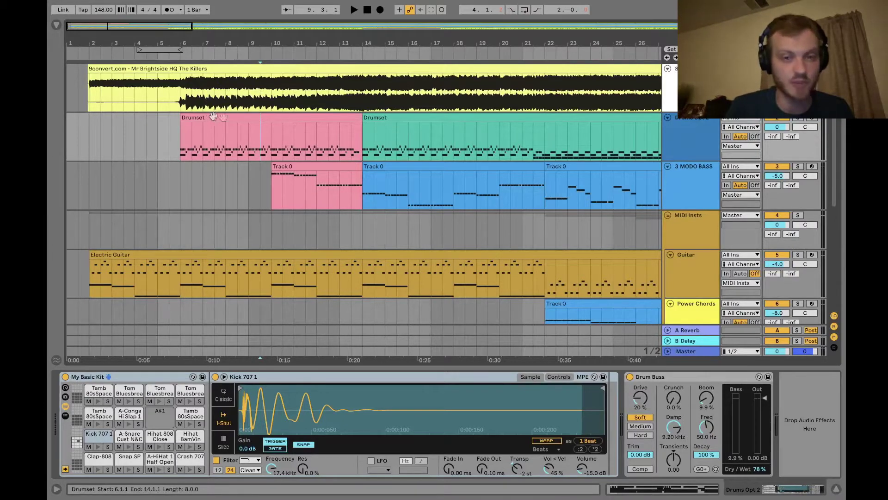
Check the Drumset clip and song audio up to bar 6, then show the first bass clip's devices.
click(267, 120)
drag(180, 99, 89, 99)
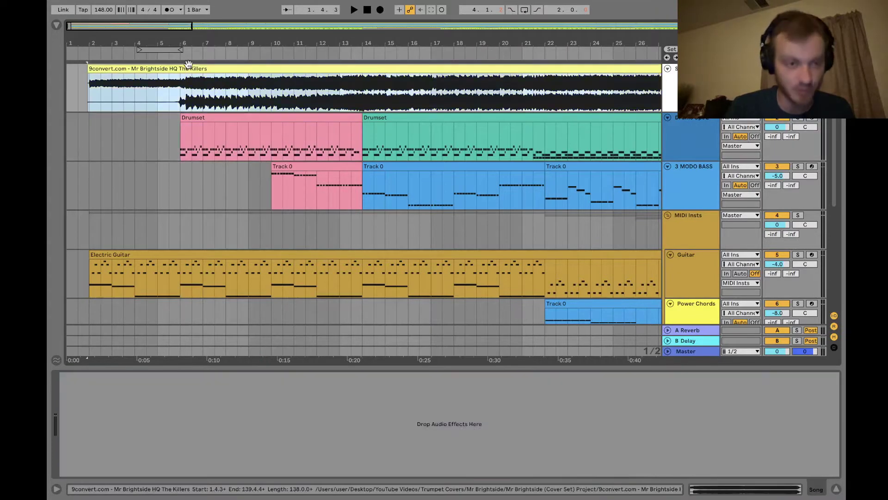
click(223, 117)
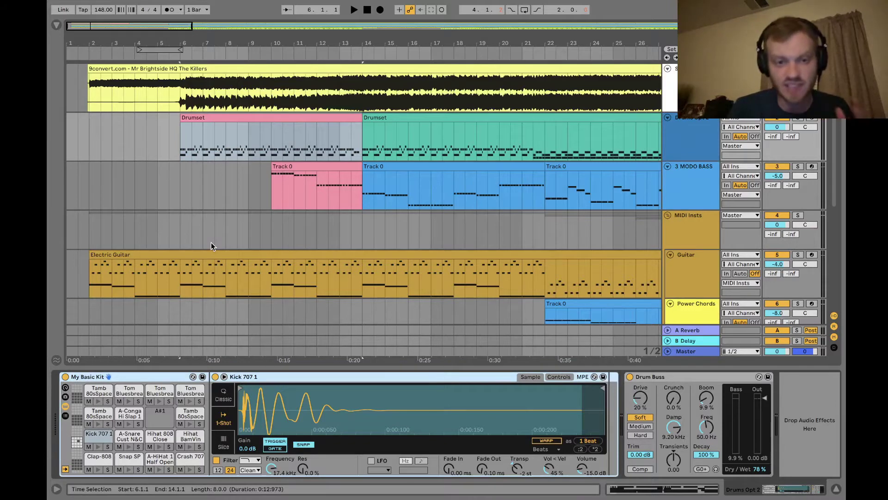
click(330, 168)
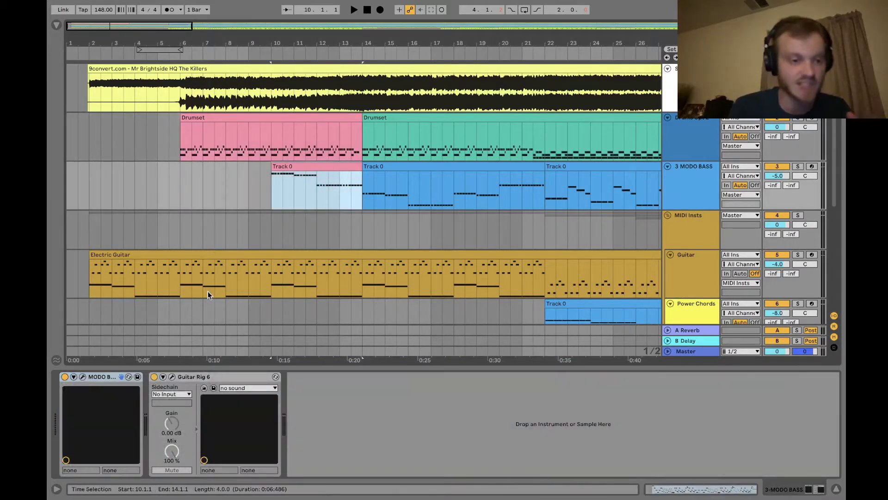
click(82, 377)
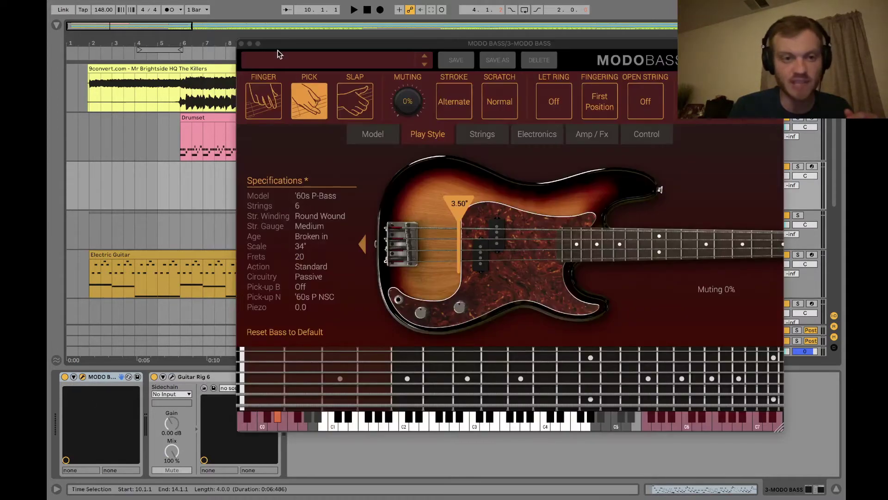
click(241, 43)
click(172, 377)
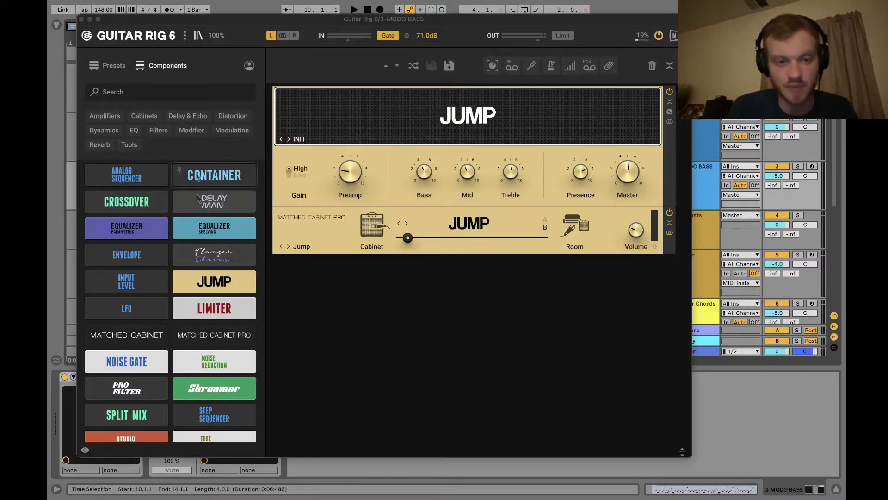
click(82, 20)
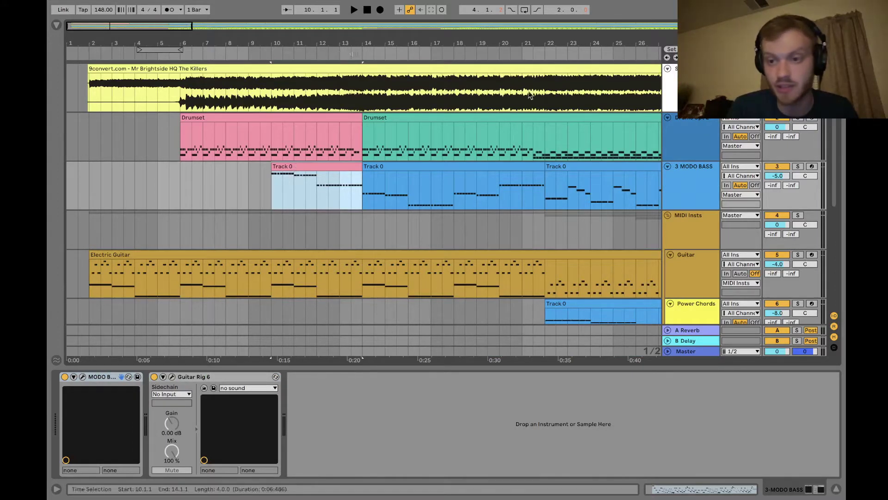
Audition 3 MODO BASS soloed from bar 14, unsolo it, and set playback start to 14.3.1.
click(797, 166)
click(360, 52)
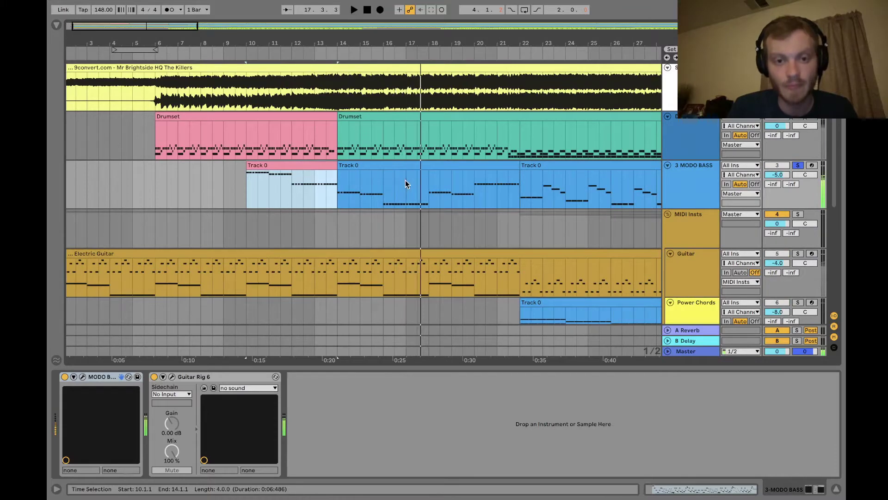
click(799, 167)
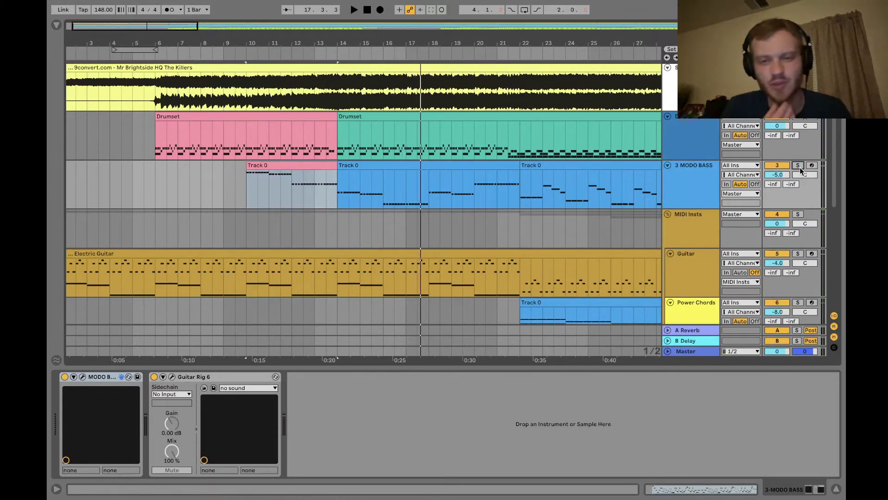
click(349, 187)
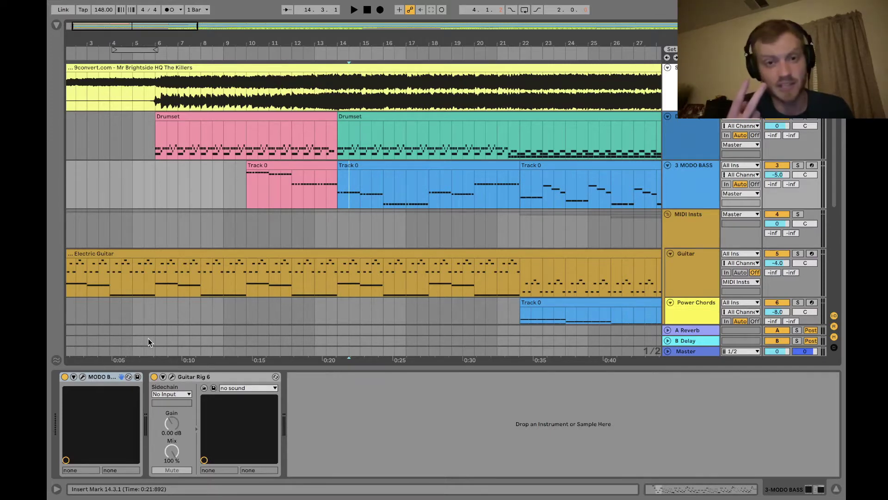
scroll(148, 338, left, 2)
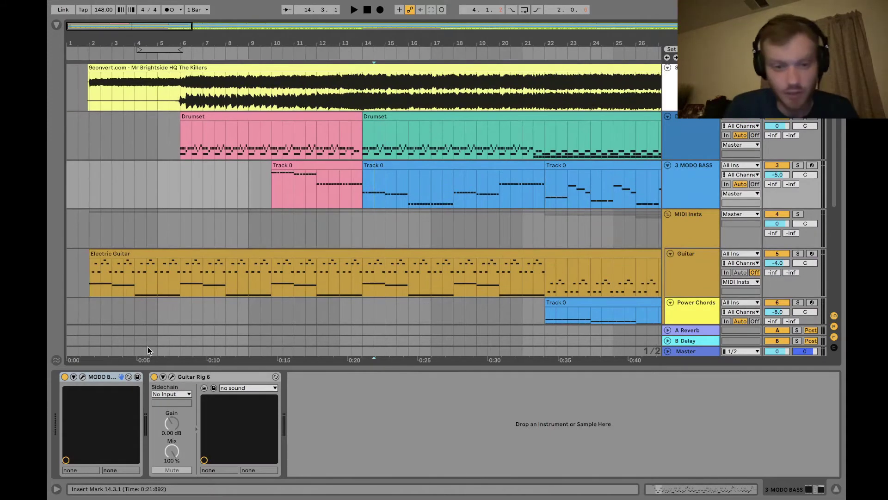
Select the Electric Guitar clip and zoom the arrangement out and back in.
click(204, 213)
scroll(204, 212, down, 3)
click(363, 188)
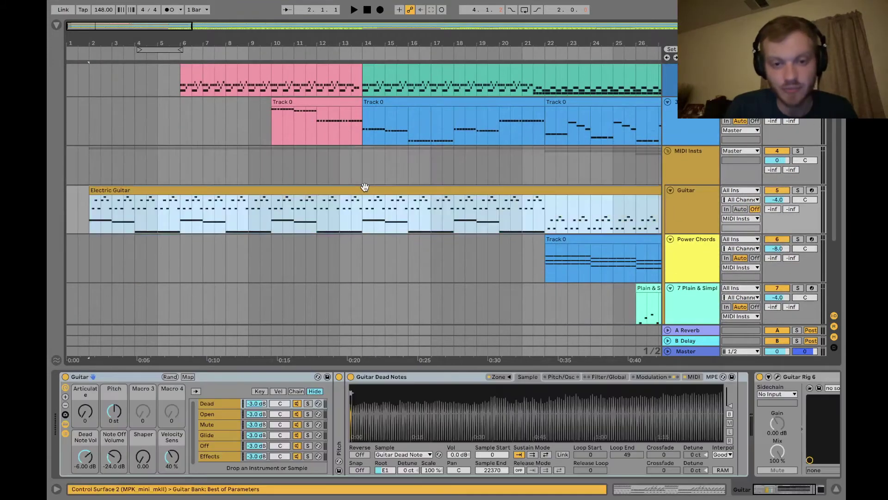
key(minus)
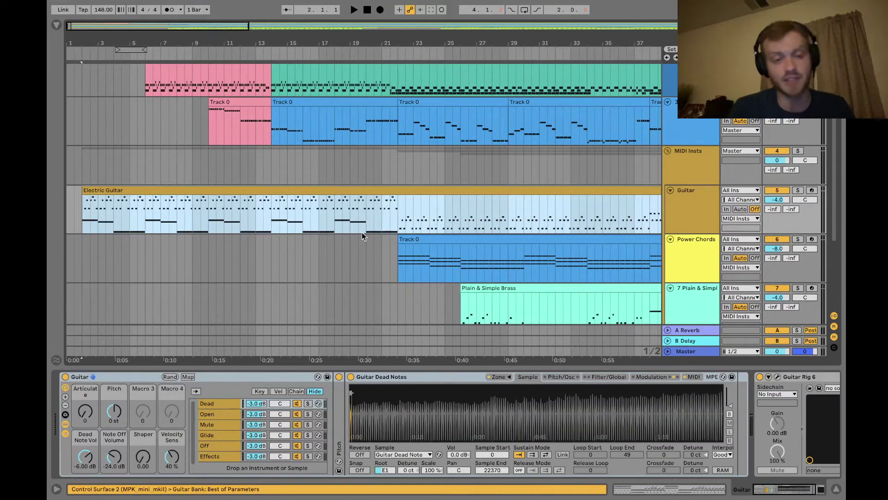
key(minus)
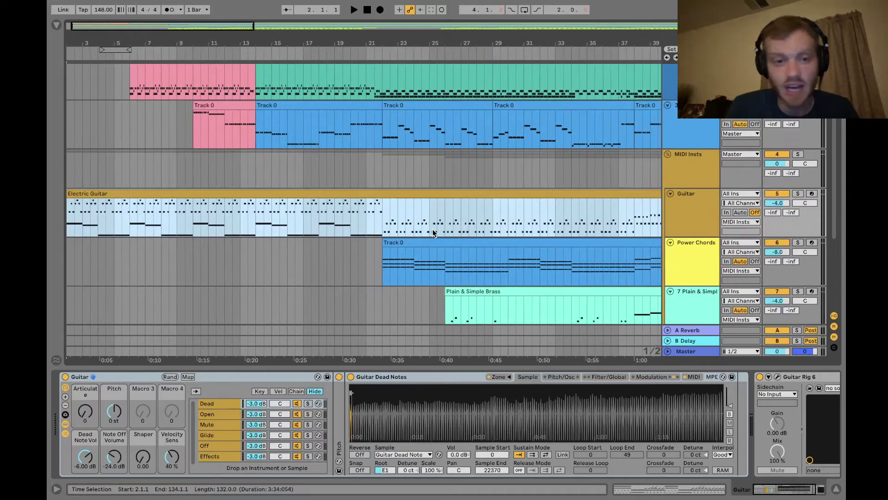
key(plus)
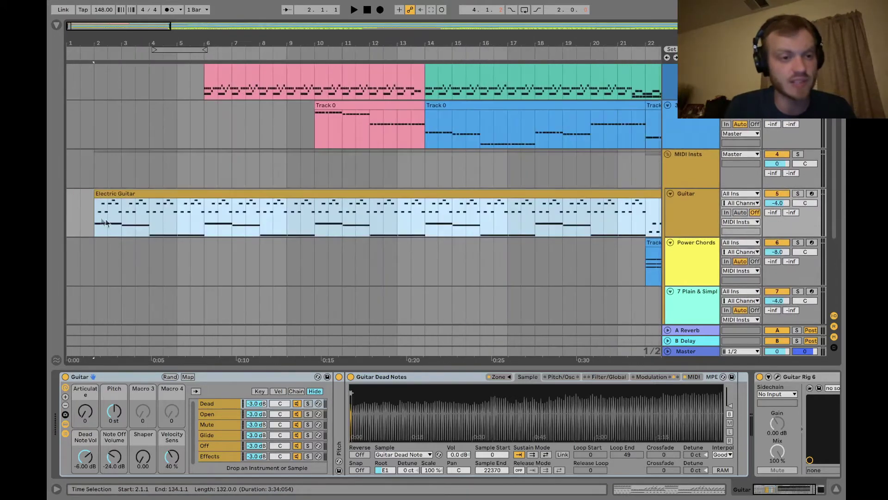
Play the song from near bar 21, where the Power Chords and brass parts enter.
click(96, 214)
scroll(96, 217, down, 1)
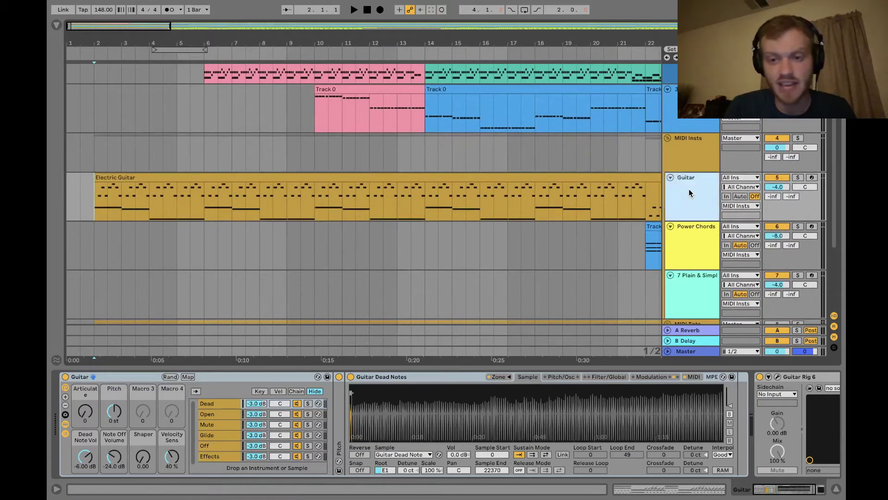
scroll(323, 243, down, 5)
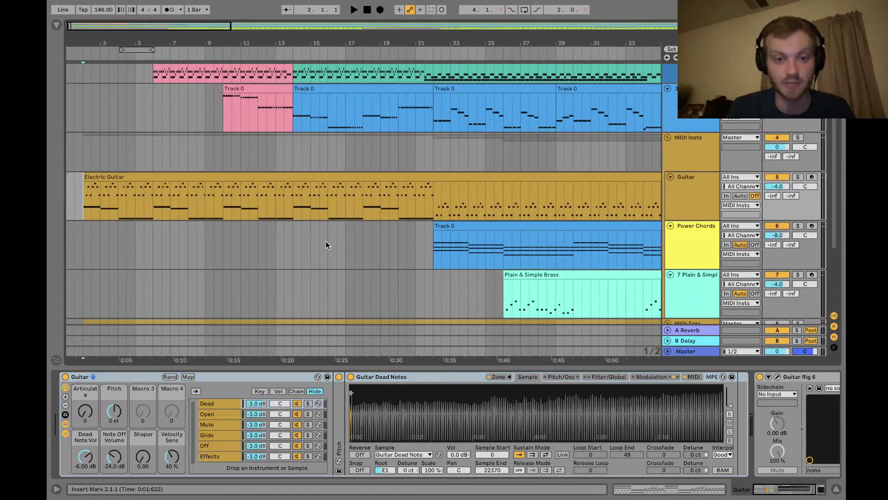
scroll(326, 240, up, 1)
scroll(326, 241, right, 1)
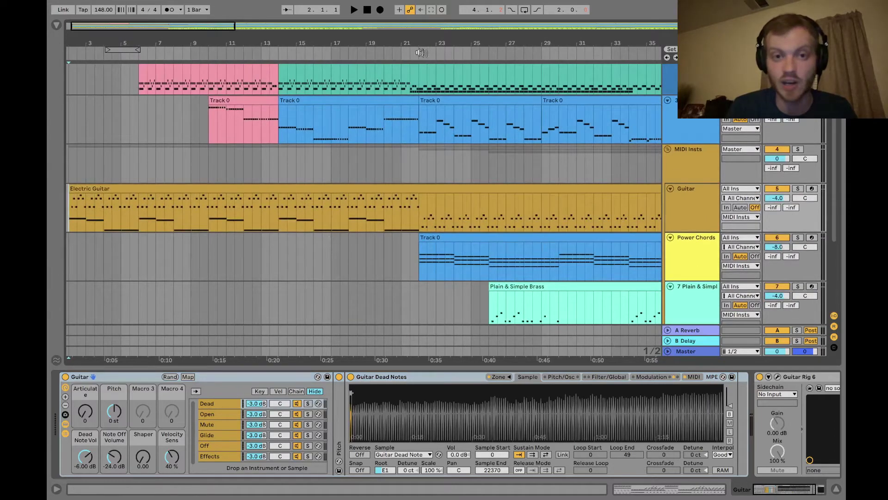
scroll(446, 183, down, 5)
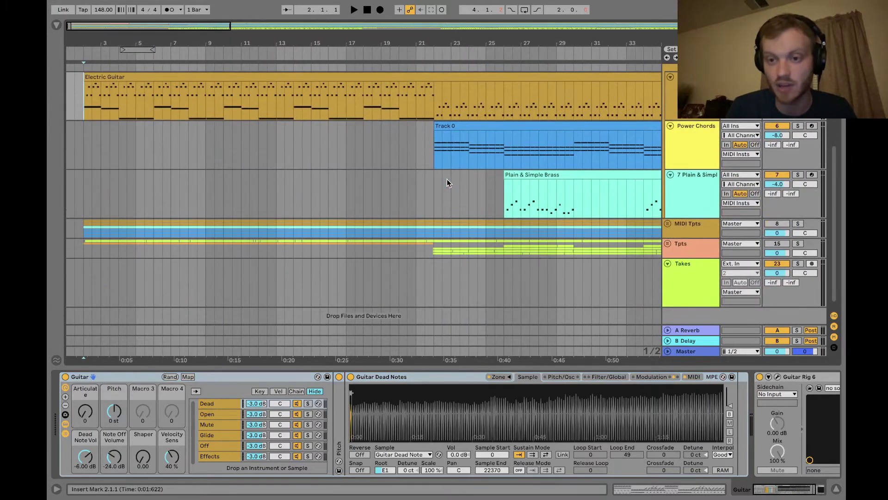
scroll(449, 139, up, 4)
scroll(448, 139, left, 1)
click(431, 139)
key(space)
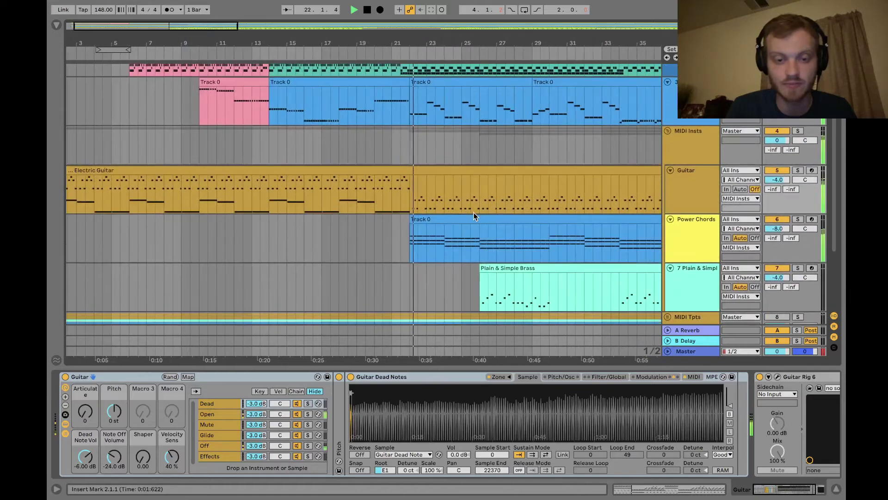
scroll(474, 216, up, 1)
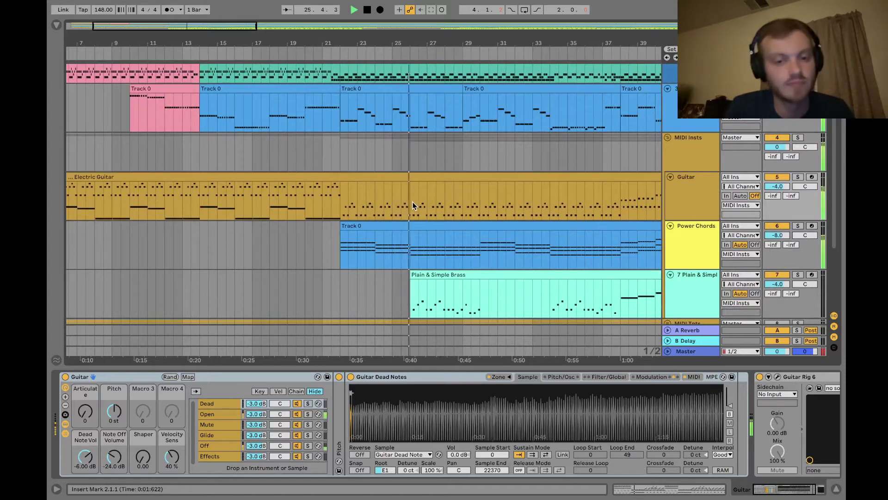
scroll(450, 236, down, 3)
scroll(450, 236, right, 3)
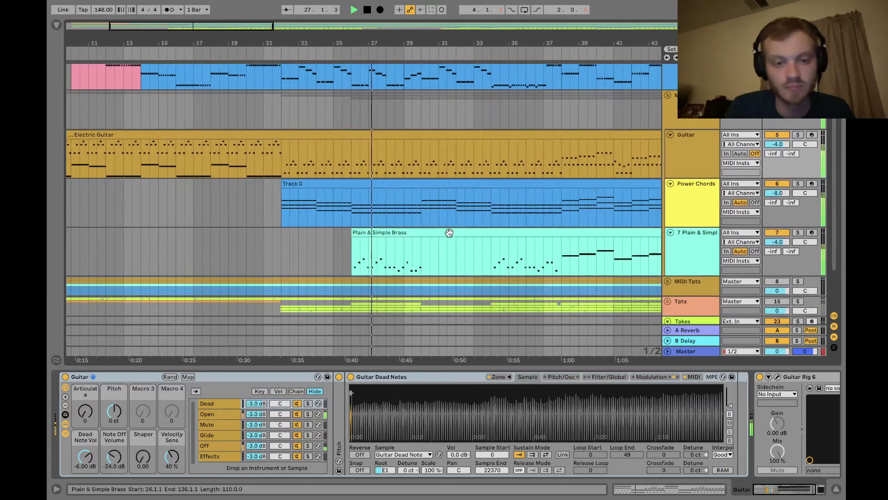
scroll(403, 254, up, 3)
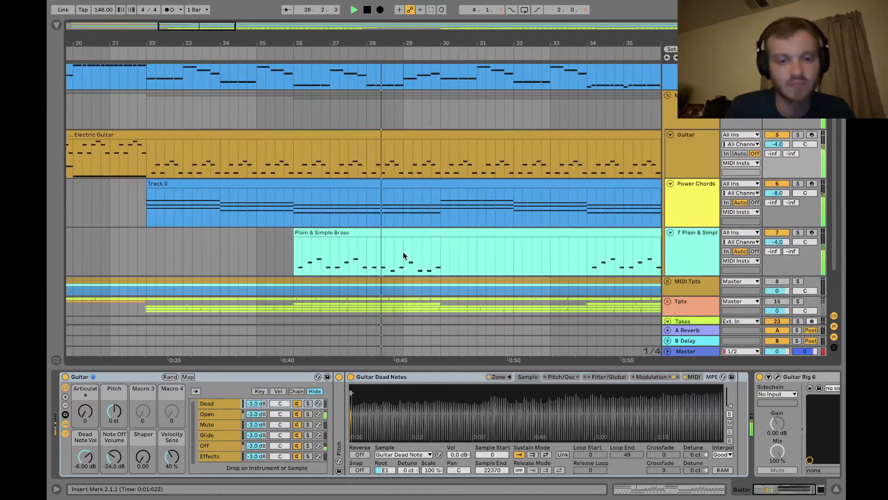
Show the Plain & Simple Brass synth, stop playback at bar 30, and reselect the Guitar track.
click(445, 250)
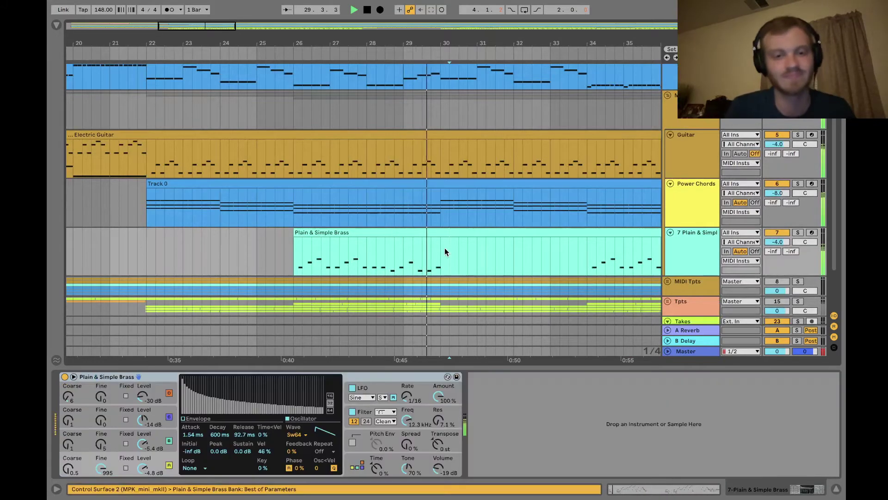
key(space)
scroll(445, 248, down, 4)
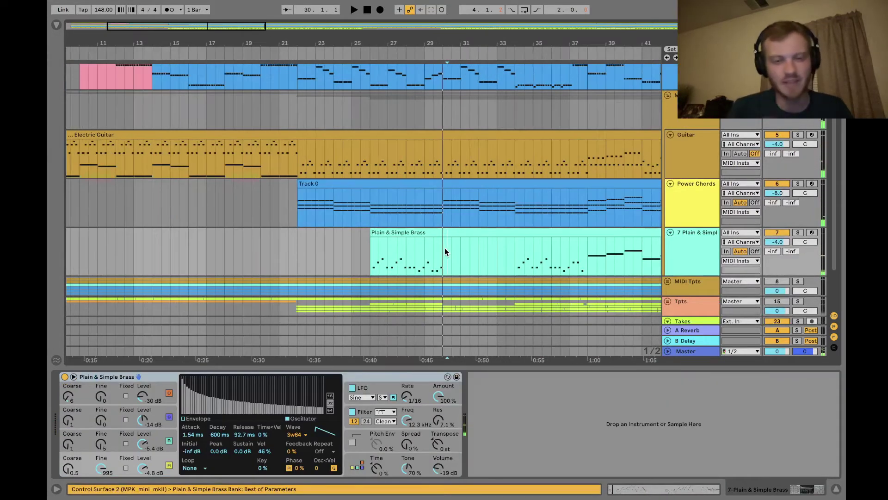
scroll(445, 248, up, 1)
scroll(445, 248, left, 1)
scroll(445, 248, up, 3)
scroll(445, 248, left, 2)
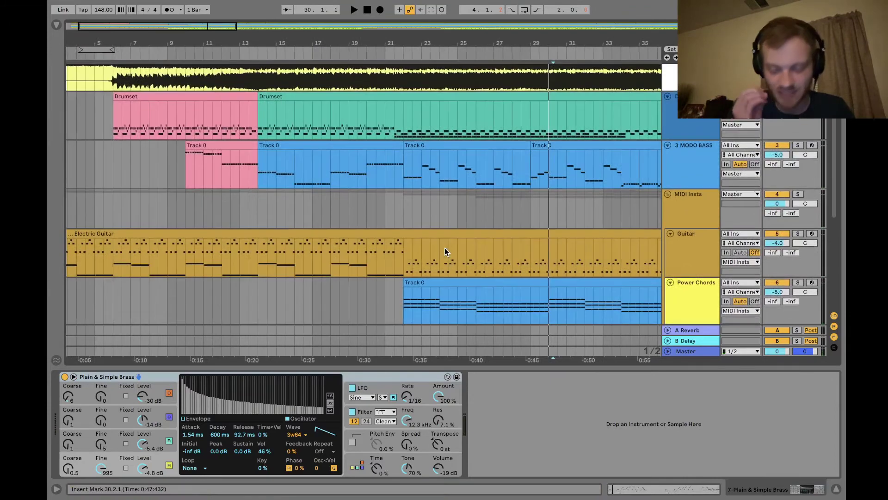
scroll(445, 248, down, 2)
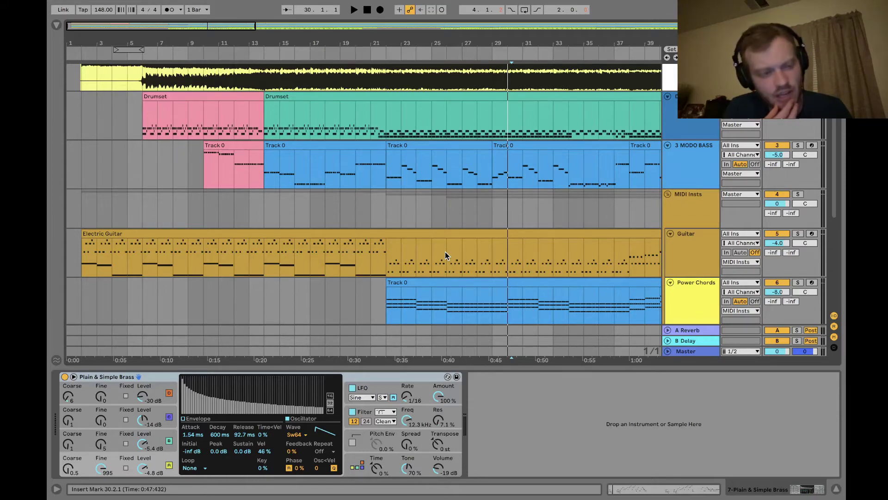
click(446, 256)
Place the start point at bar 26 where the brass part begins, zoomed out to the whole arrangement.
scroll(446, 257, down, 3)
click(446, 256)
key(minus)
scroll(448, 248, up, 2)
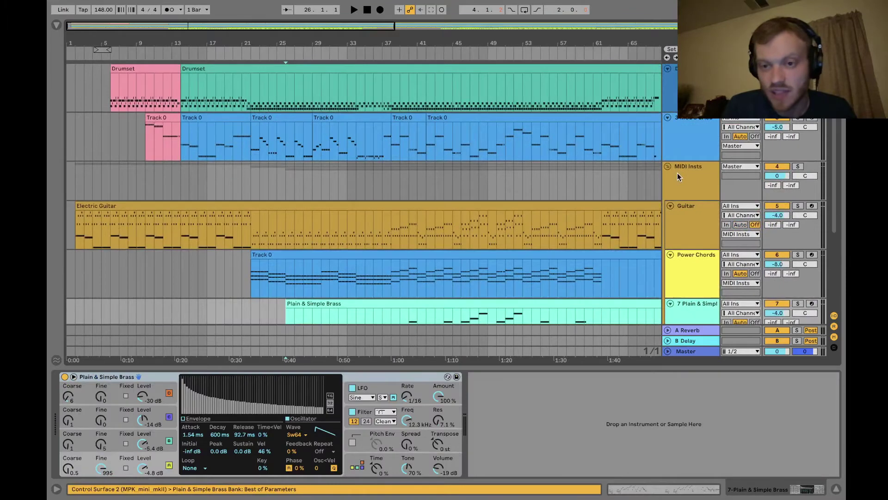
scroll(566, 214, down, 1)
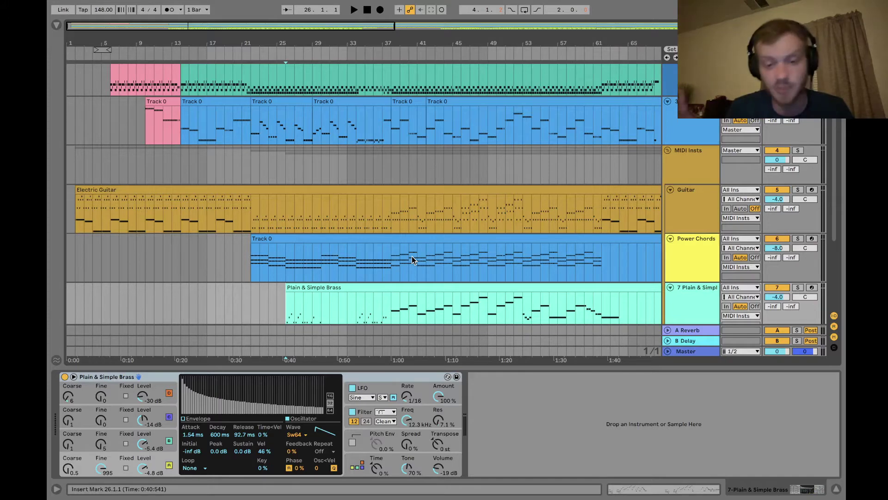
Fold MIDI Insts to reveal Tpt 1–6, view Tpt 1's chain, select Tpt 5, and zoom out.
click(565, 146)
key(Left)
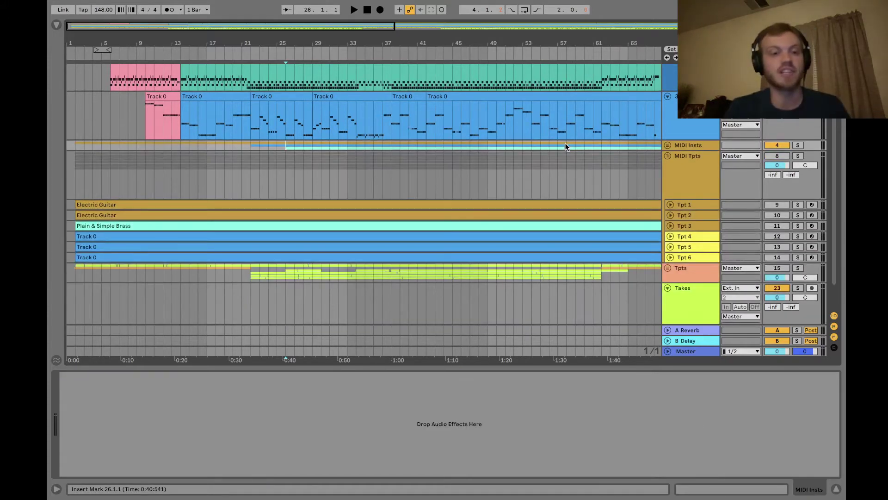
click(693, 208)
click(689, 257)
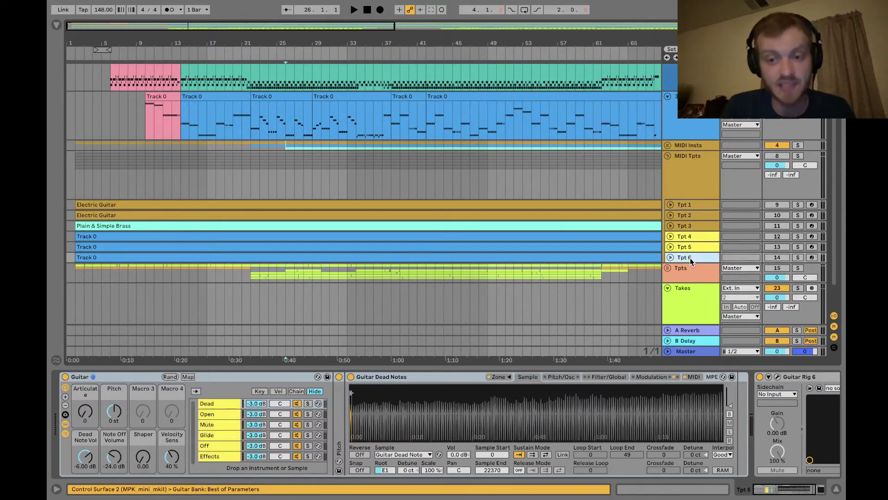
key(Up)
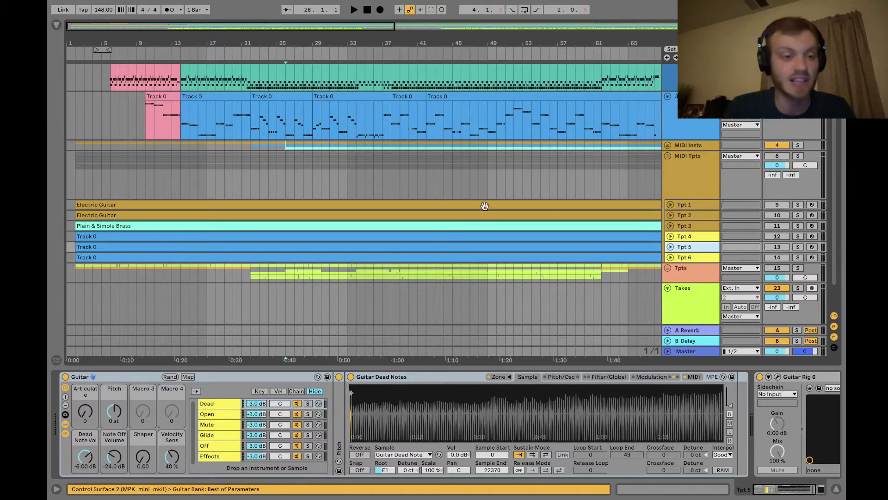
key(minus)
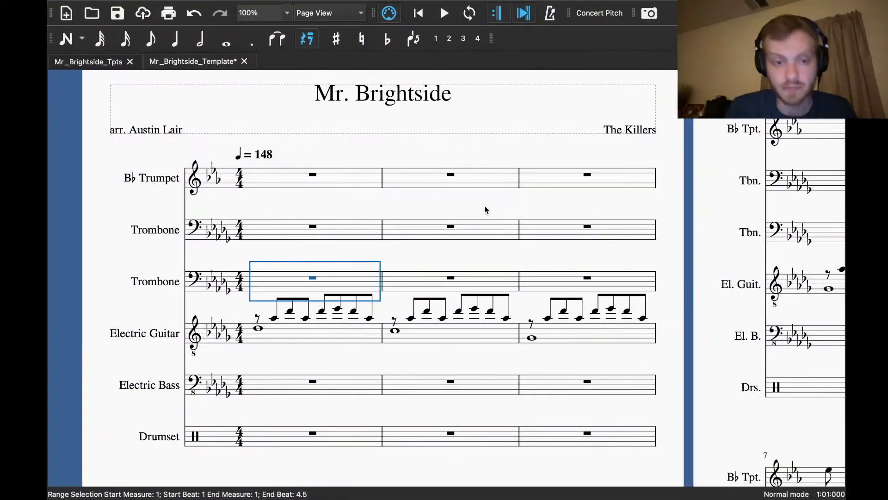
Bring up the Mr_Brightside_Tpts score and scroll back to its beginning.
click(98, 64)
scroll(221, 240, left, 15)
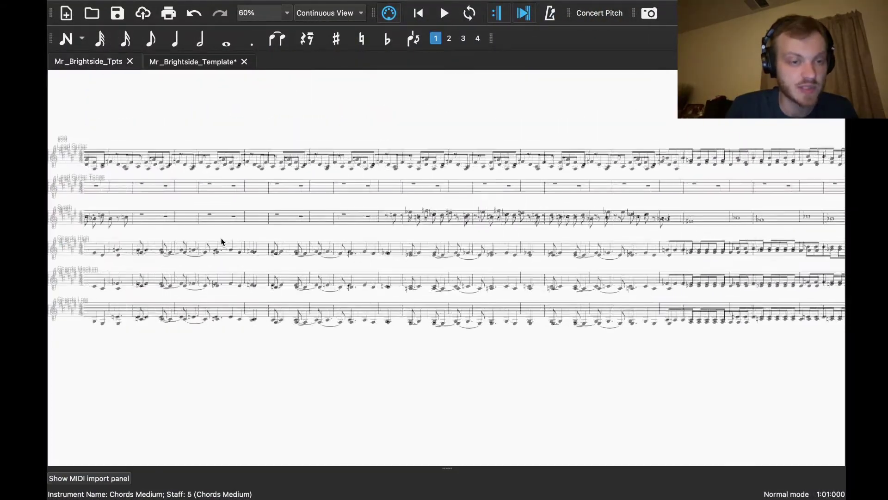
scroll(221, 240, left, 7)
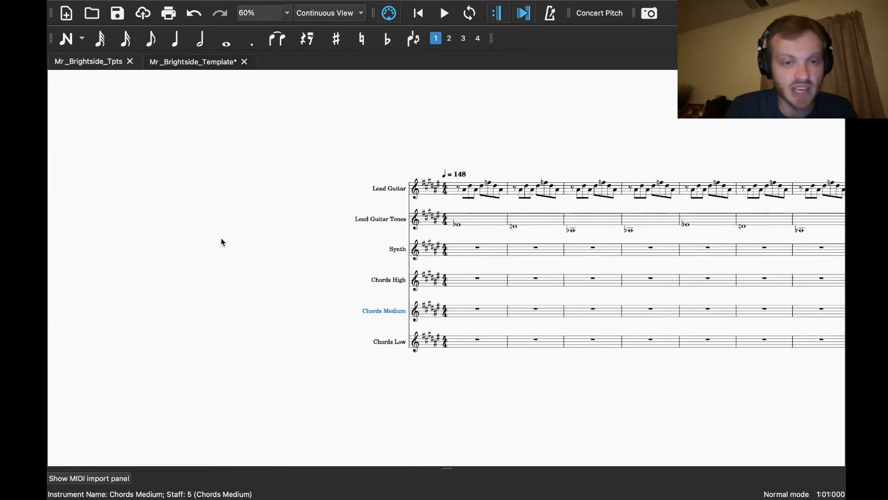
scroll(405, 220, up, 2)
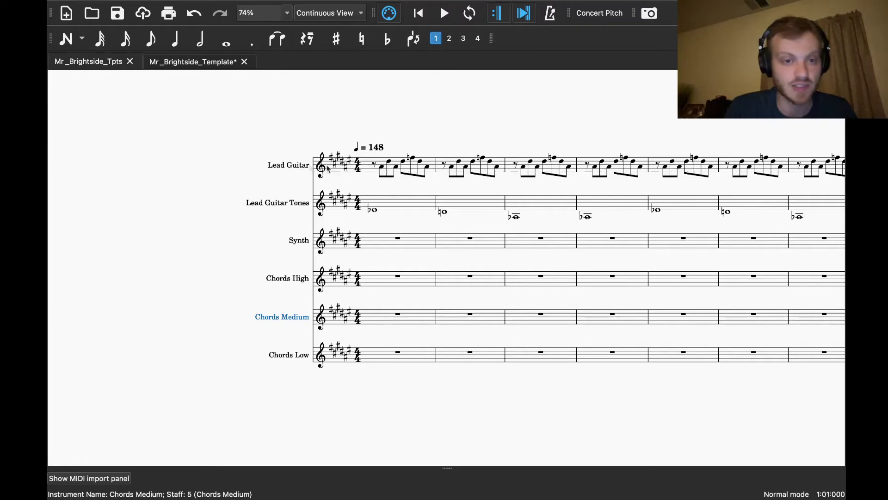
Select the Lead Guitar, Lead Guitar Tones, Synth and Chords High staves, then every key signature.
click(284, 165)
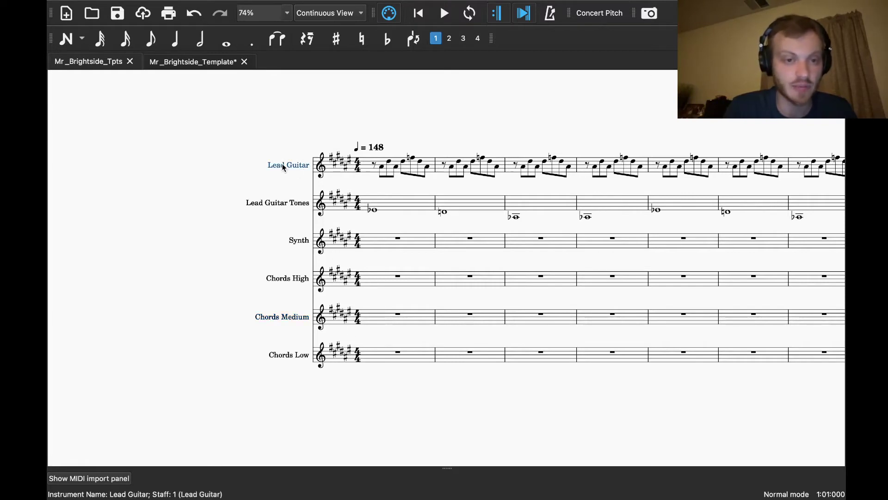
click(298, 205)
click(297, 242)
click(292, 278)
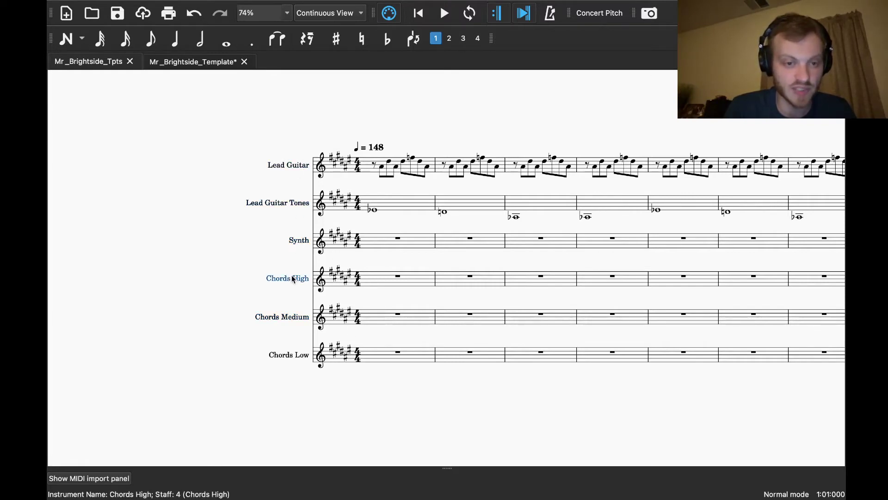
scroll(379, 222, right, 2)
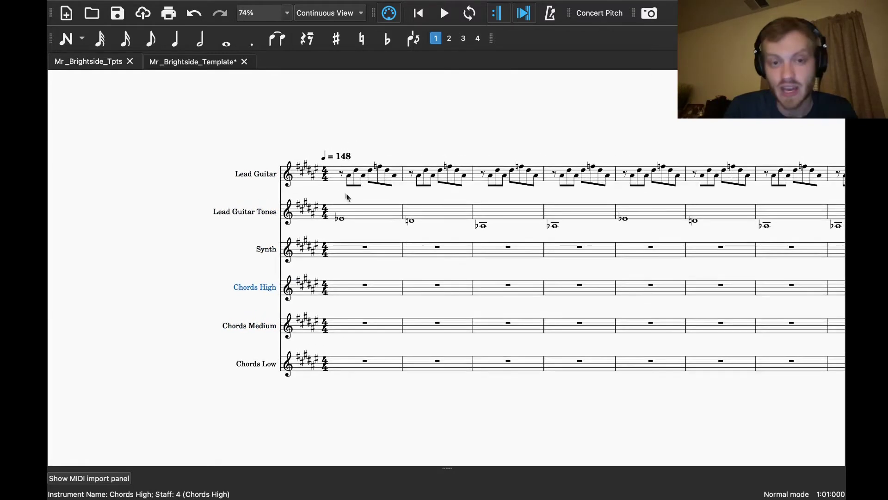
super+click(316, 217)
scroll(359, 229, right, 3)
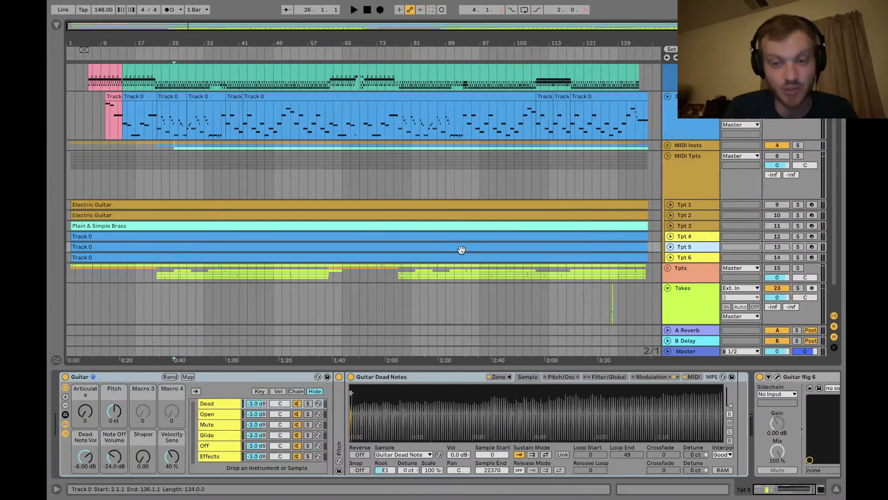
Select the Tpt 4 track and expand the Tpts group to reveal its take tracks.
click(461, 239)
scroll(461, 239, down, 1)
scroll(462, 239, down, 1)
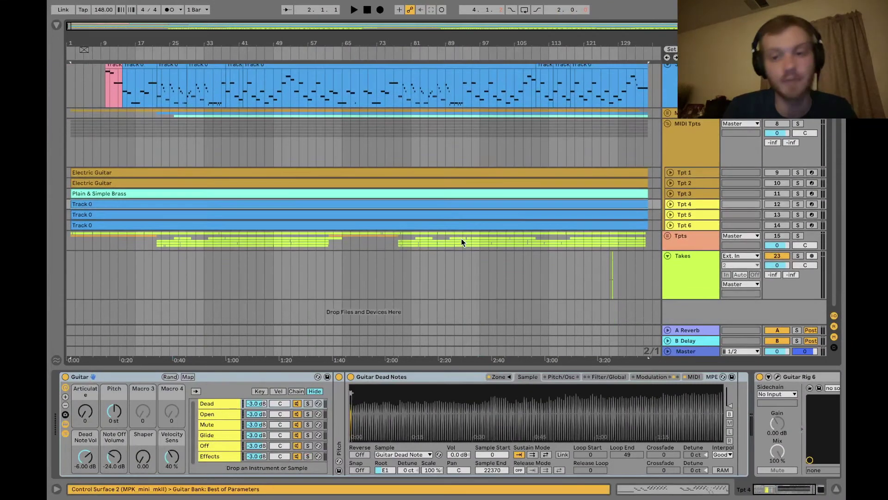
click(668, 236)
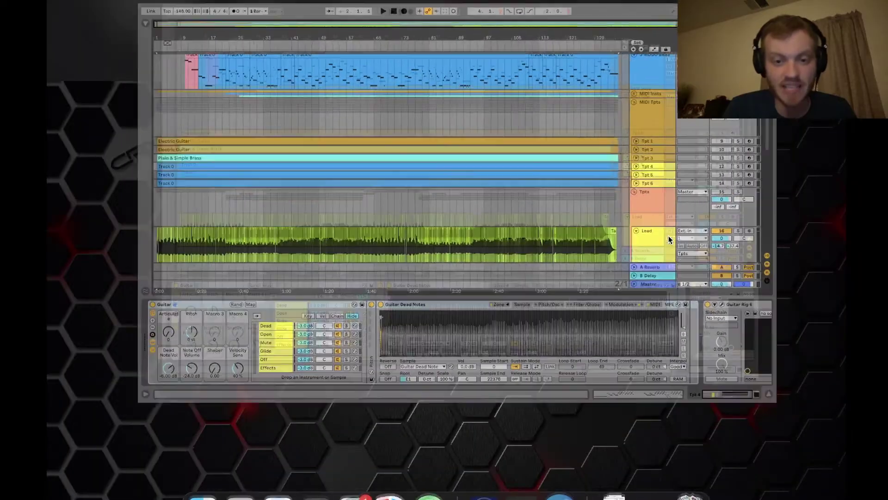
scroll(628, 254, down, 4)
scroll(628, 254, down, 2)
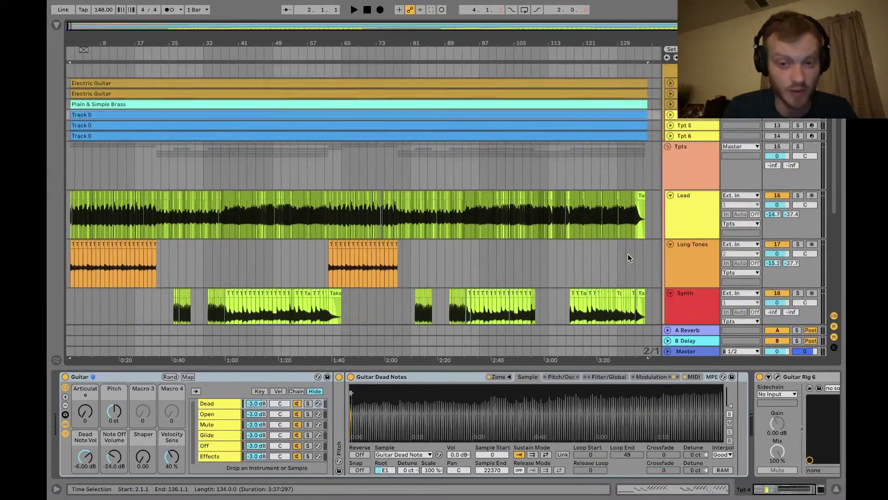
scroll(629, 254, up, 8)
scroll(628, 254, up, 1)
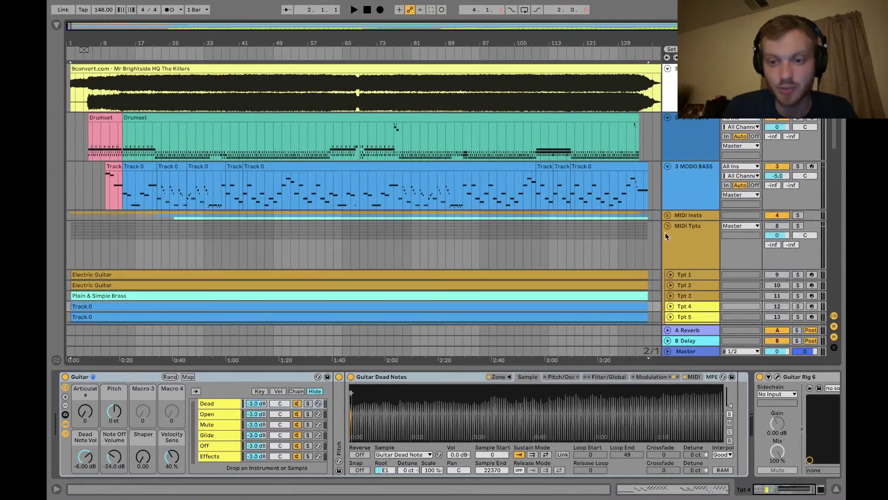
Collapse the MIDI Tpts group and set the playback start at bar 33.
click(667, 227)
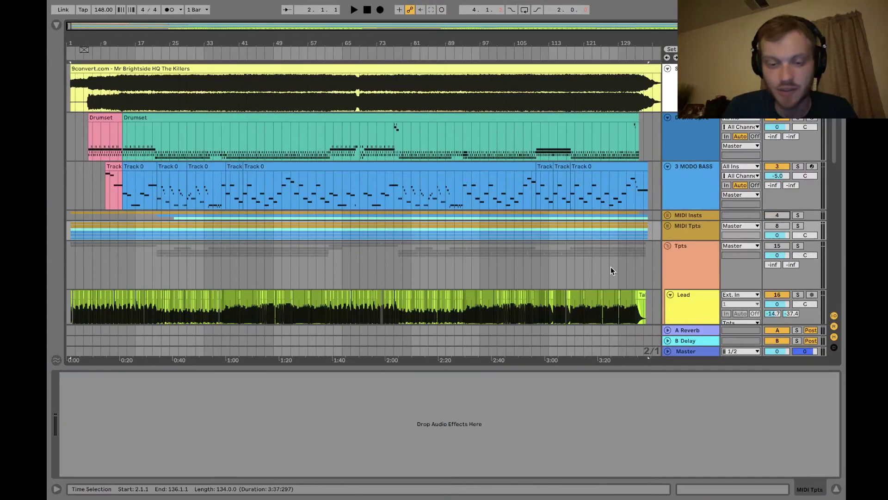
key(super+Tab)
scroll(563, 278, down, 5)
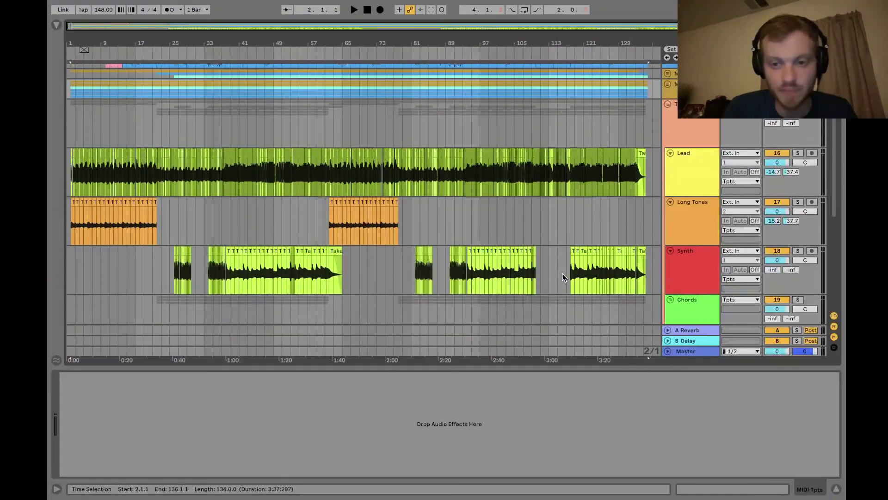
click(204, 259)
Zoom in around bars 29–43 and play the takes from bar 33, stopping at bar 42.
key(plus)
key(plus)
key(plus)
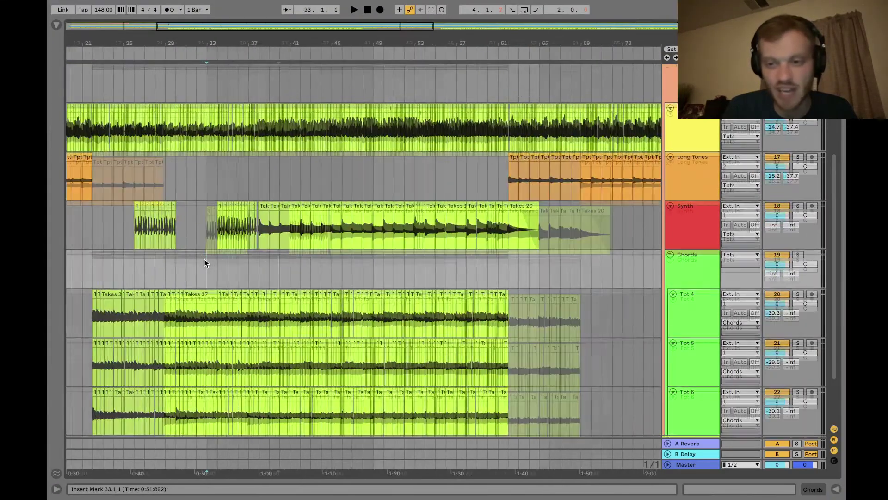
scroll(204, 259, up, 5)
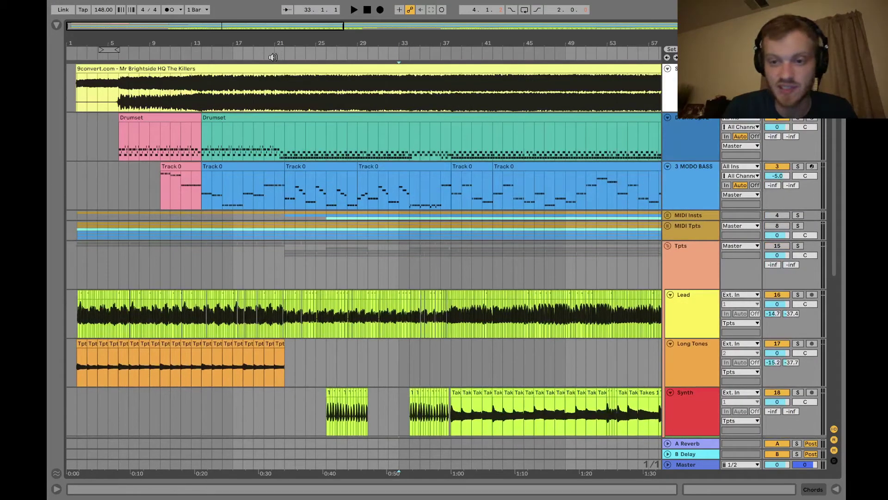
key(space)
scroll(448, 279, down, 3)
key(plus)
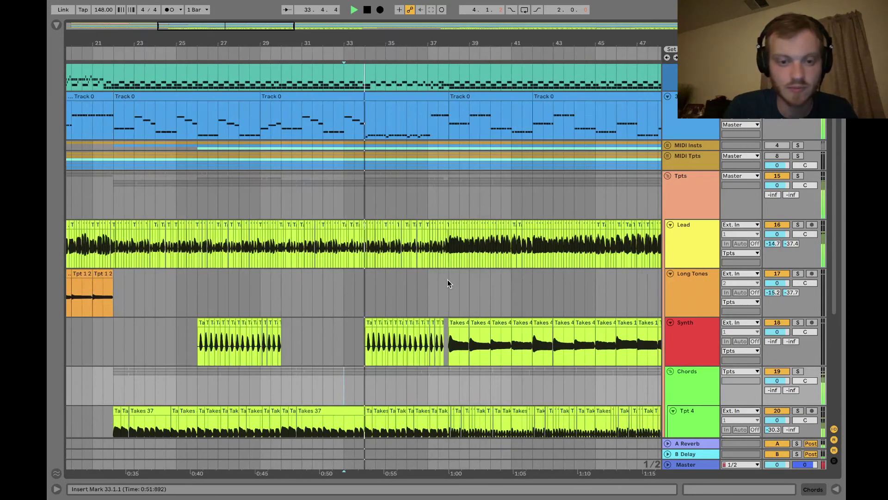
scroll(448, 280, down, 3)
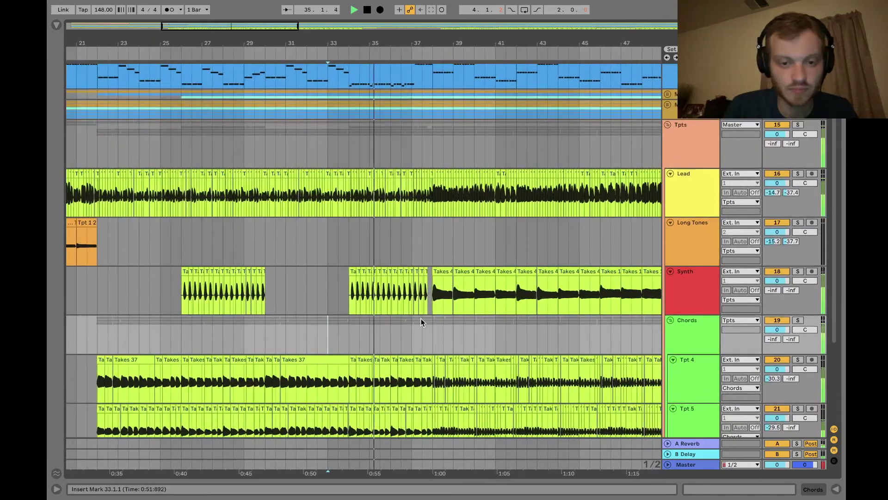
key(plus)
scroll(421, 318, down, 2)
scroll(421, 318, down, 2)
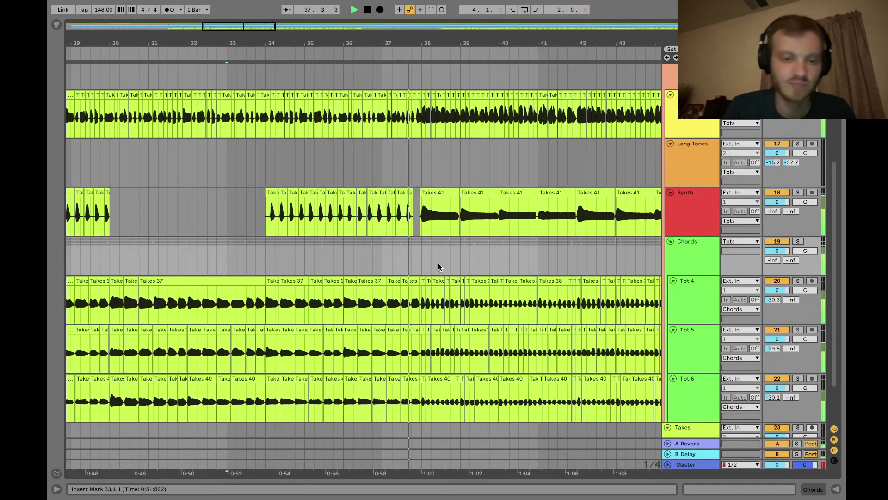
scroll(444, 250, up, 1)
scroll(443, 250, down, 5)
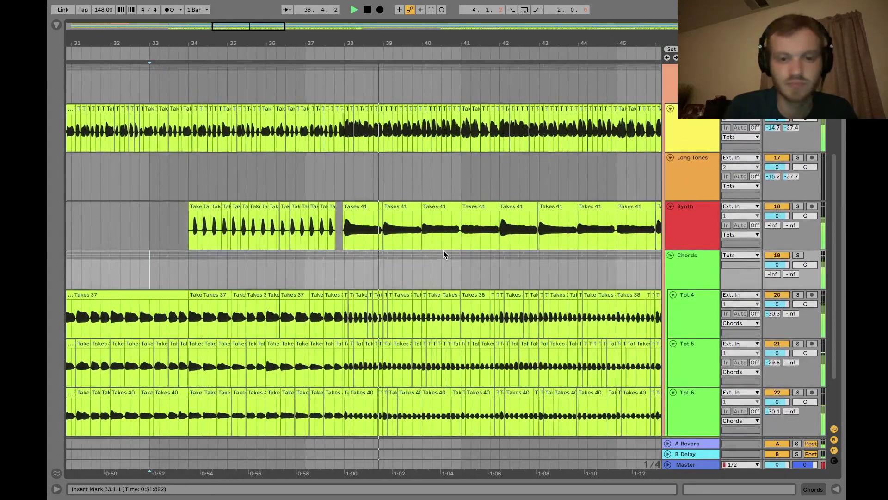
scroll(443, 251, up, 5)
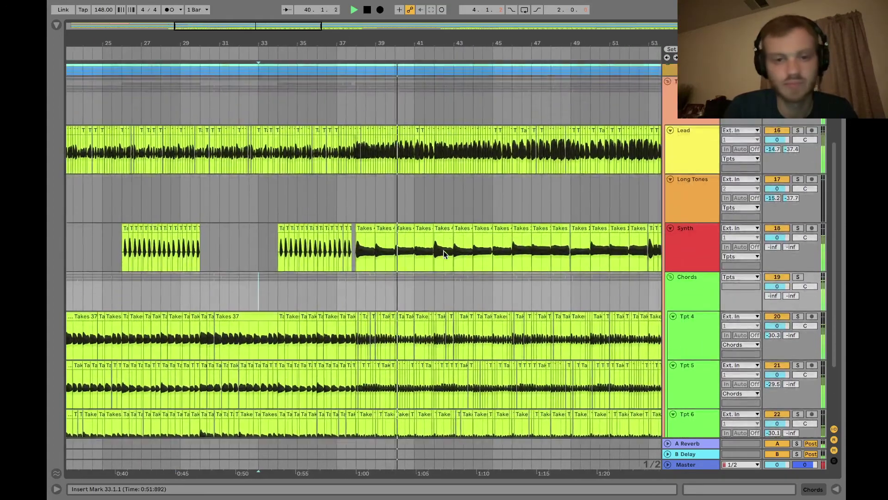
scroll(429, 216, up, 3)
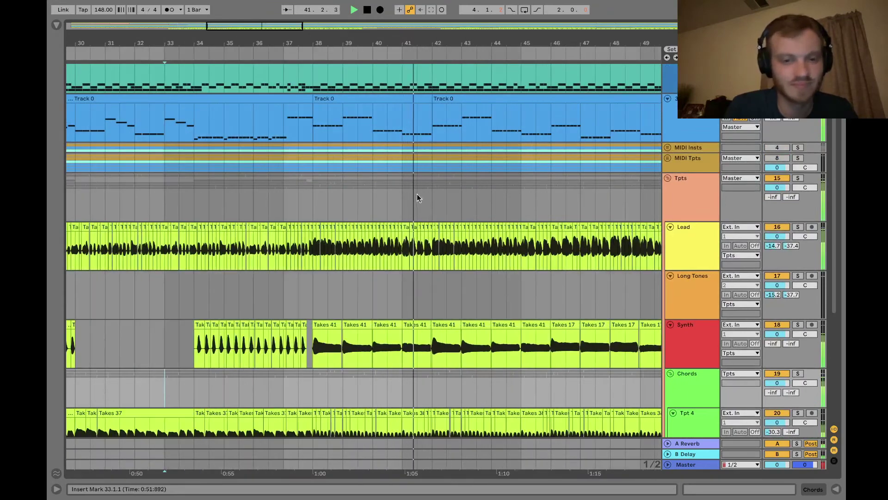
key(space)
Collapse the 3 MODO BASS and Drumset tracks, then the Tpts group.
scroll(426, 196, up, 3)
scroll(426, 196, left, 8)
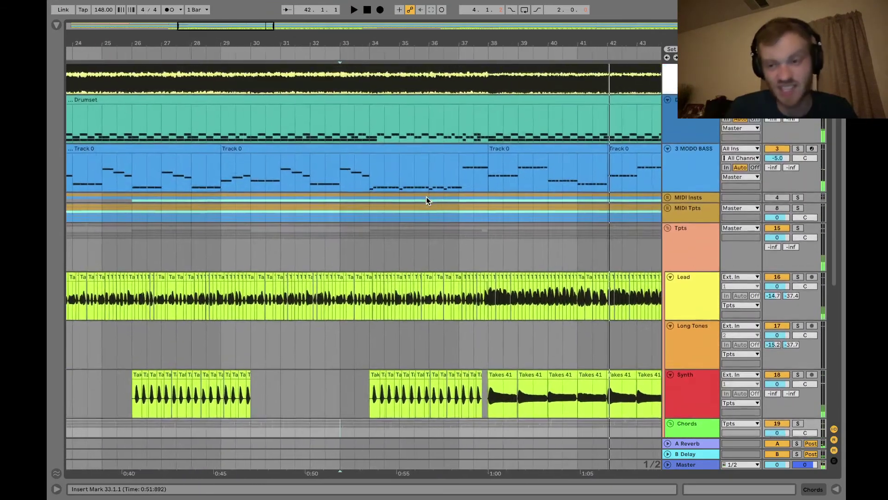
scroll(426, 196, left, 2)
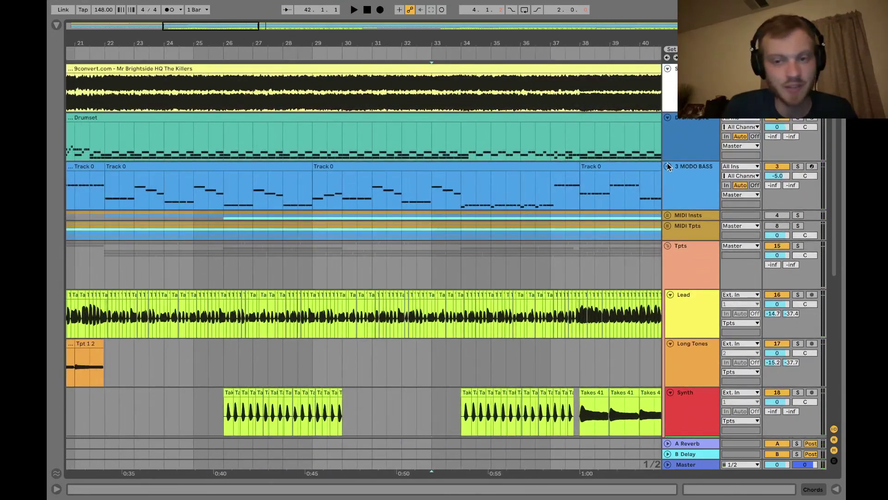
click(668, 166)
click(668, 118)
scroll(540, 265, down, 3)
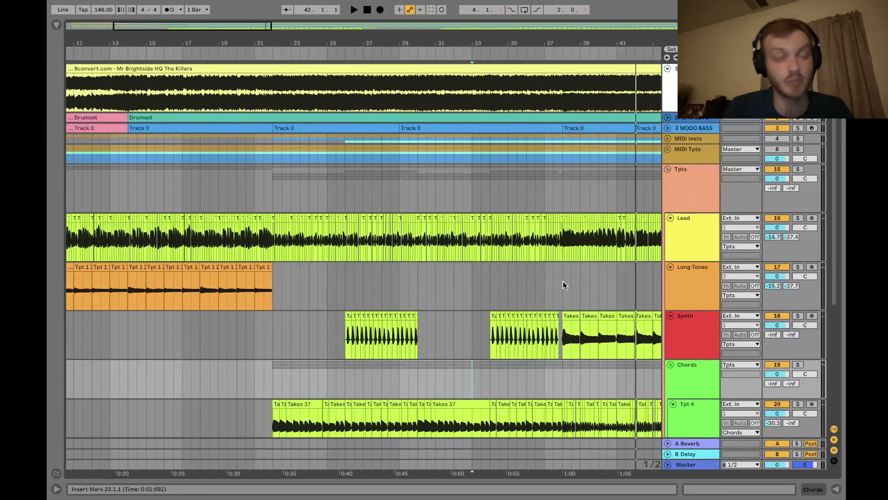
scroll(563, 281, right, 3)
scroll(562, 281, right, 4)
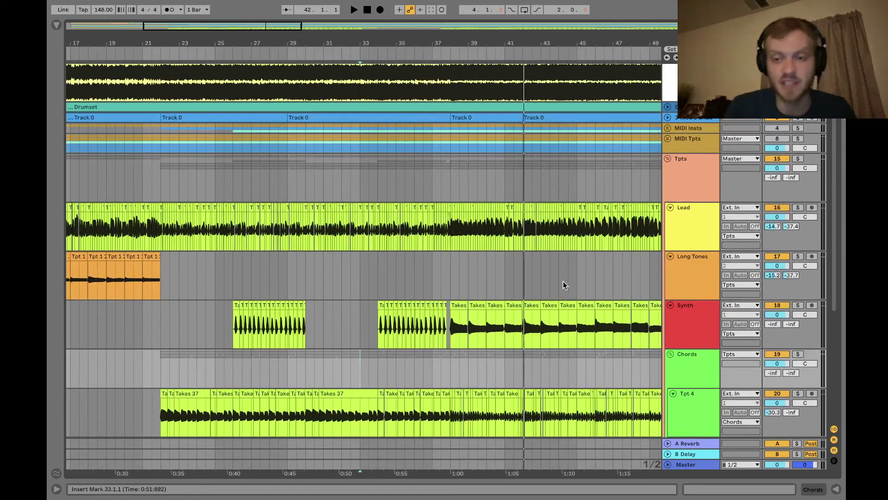
click(667, 159)
Re-expand the Tpts group and zoom out to show bars 1 through 137.
click(668, 170)
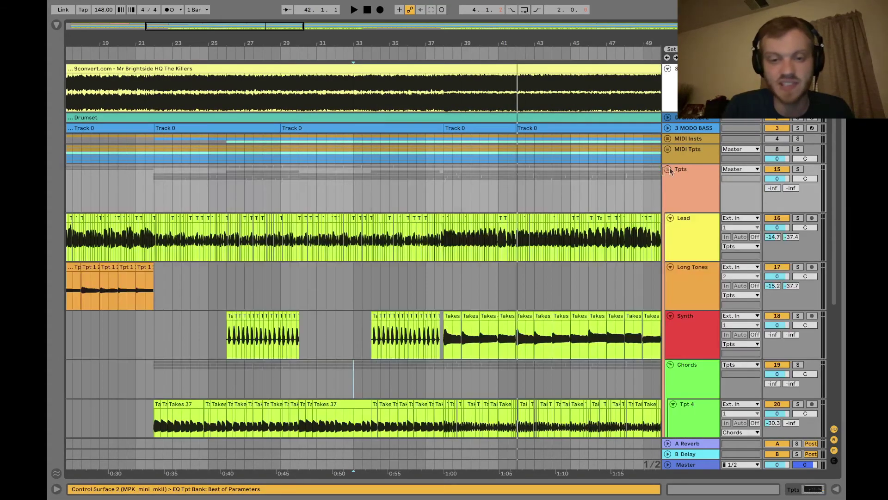
scroll(511, 268, right, 10)
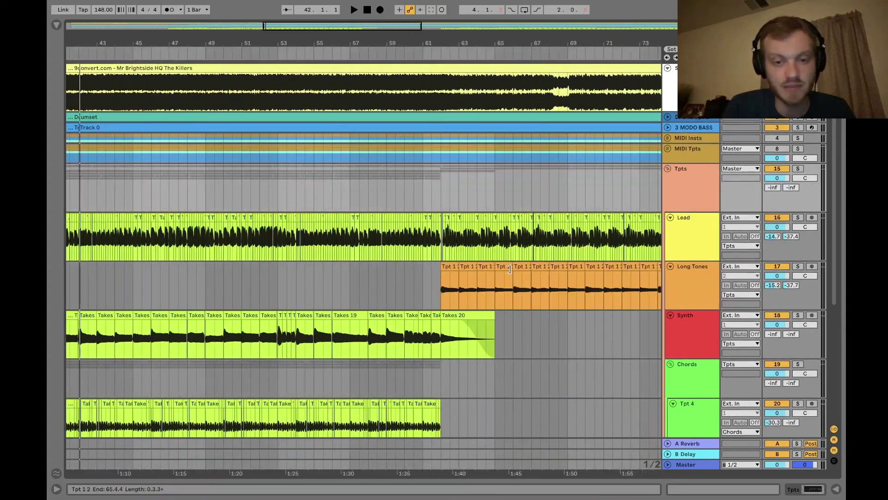
key(minus)
key(minus)
key(minus)
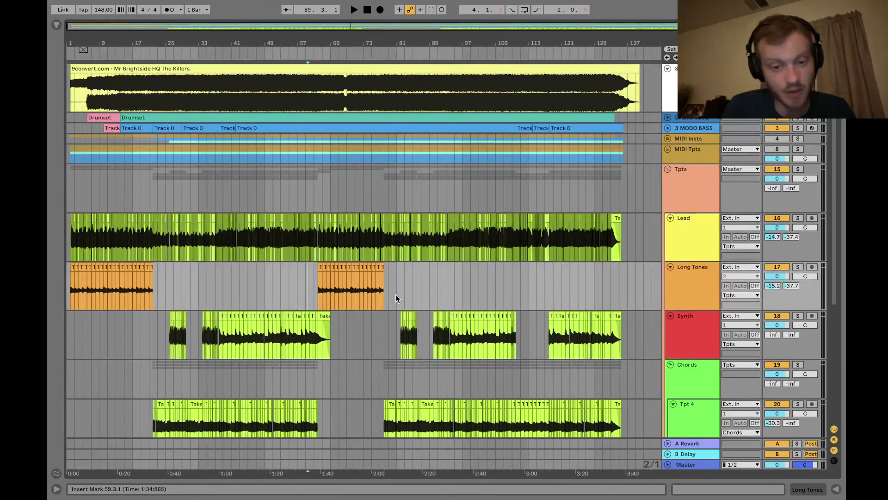